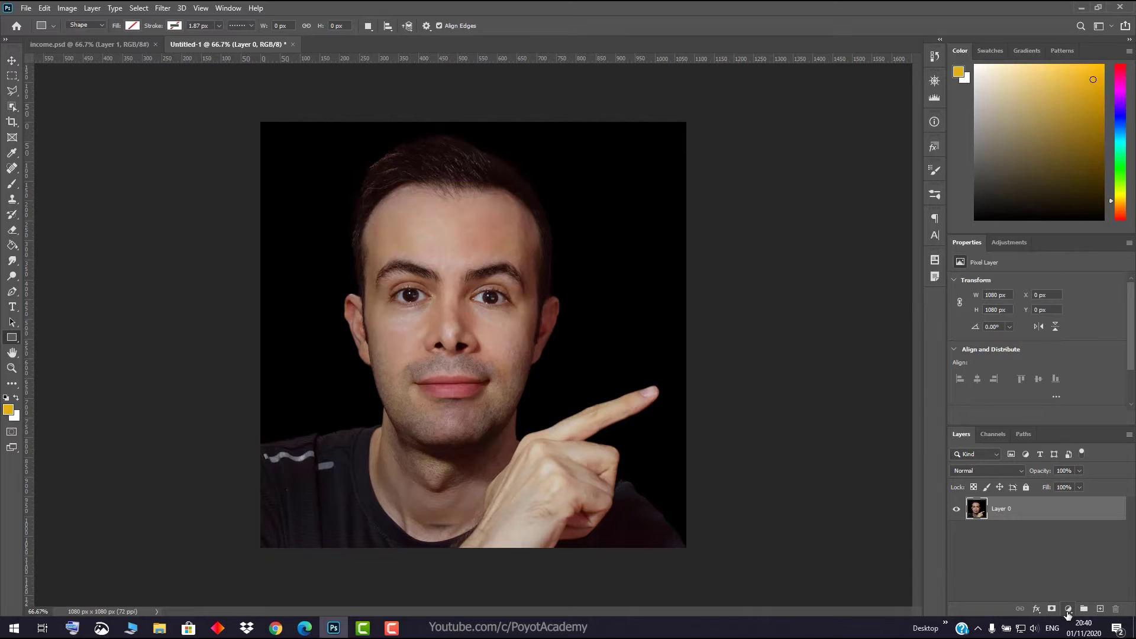
Step: Add a Gradient Fill layer over the portrait with its Angle set to 0°
left_click(1068, 610)
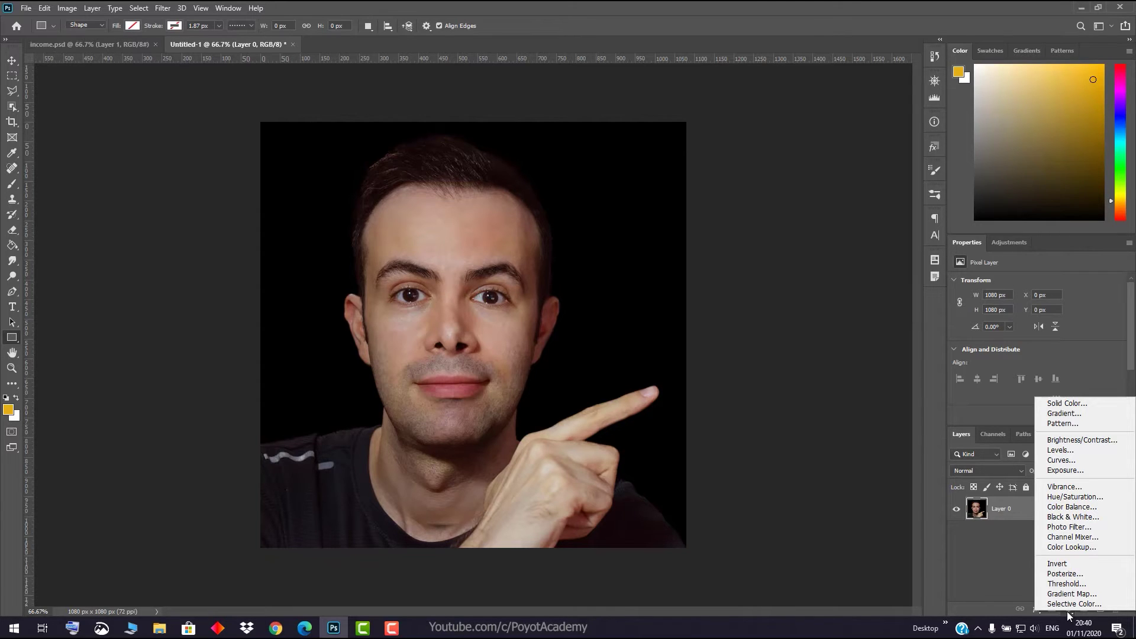
left_click(1071, 414)
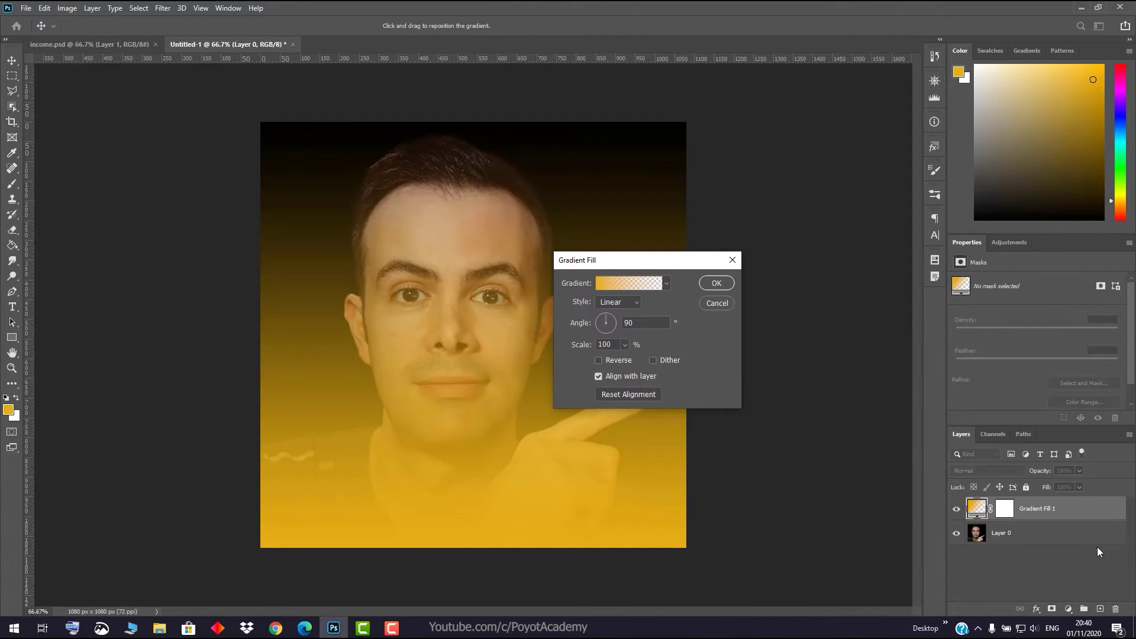
left_click(616, 323)
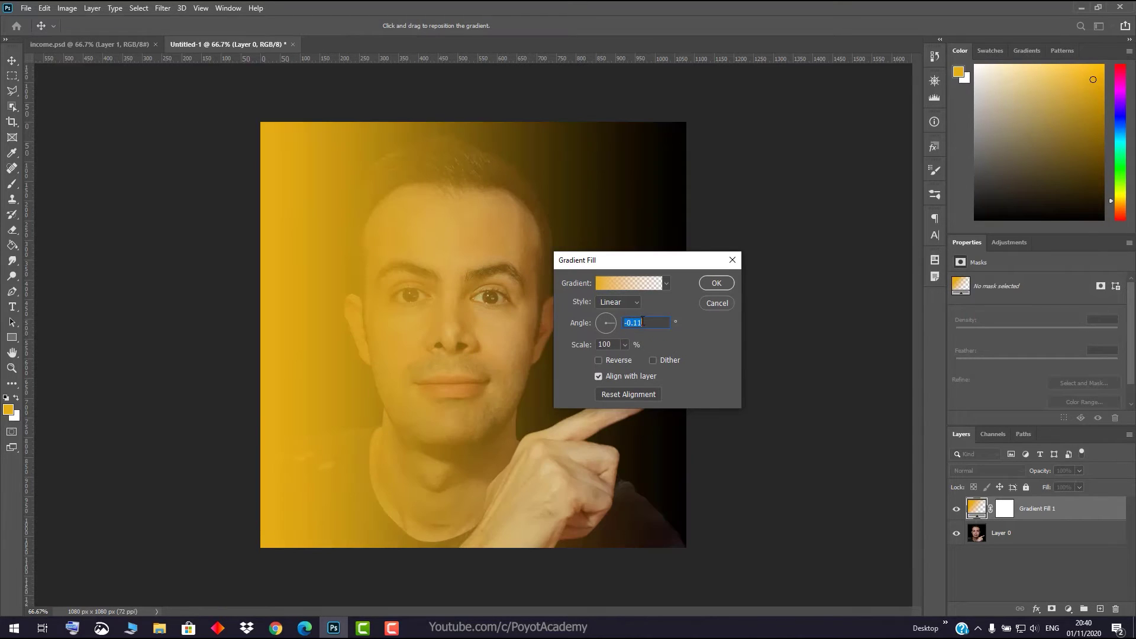
type("0")
Step: Switch the gradient to the Foreground to Transparent preset and delete its right colour stop
left_click(628, 287)
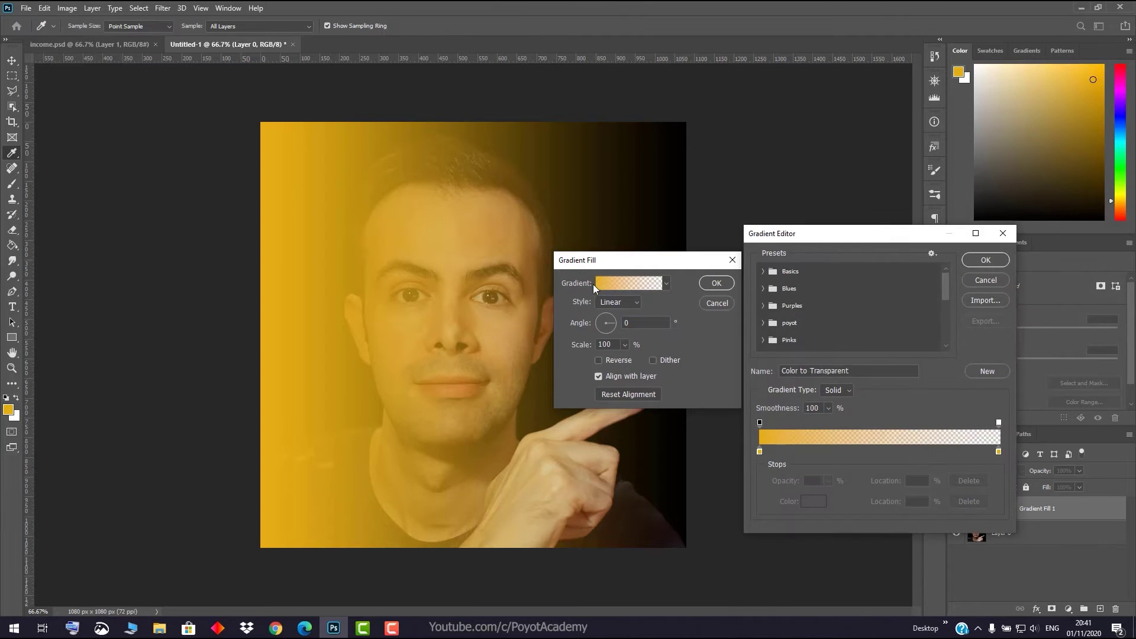
left_click(763, 273)
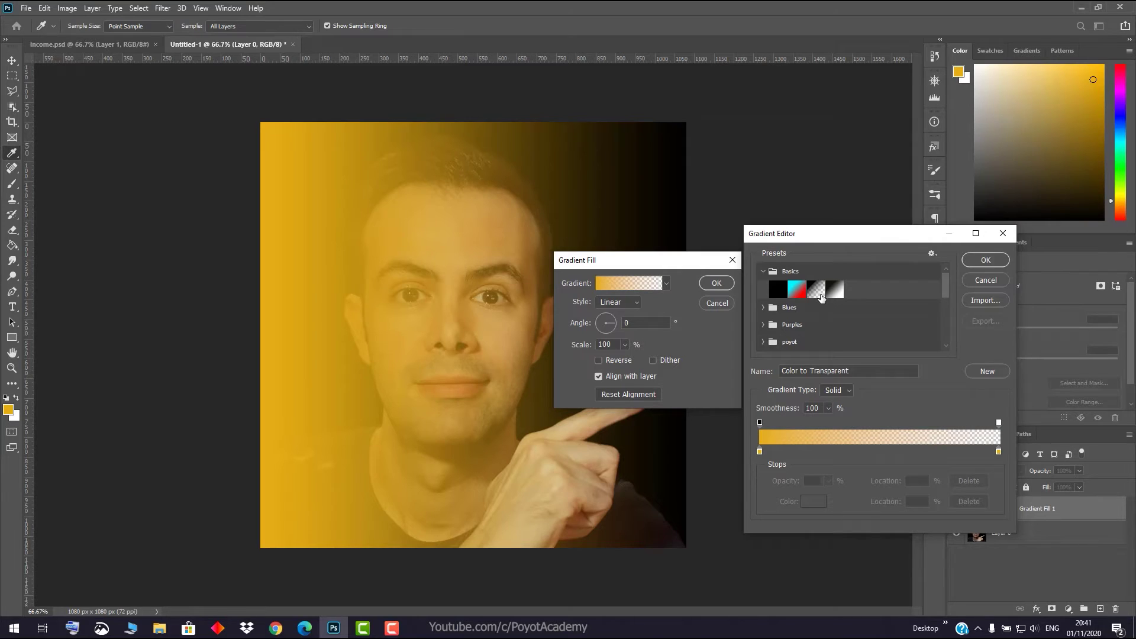
left_click(798, 291)
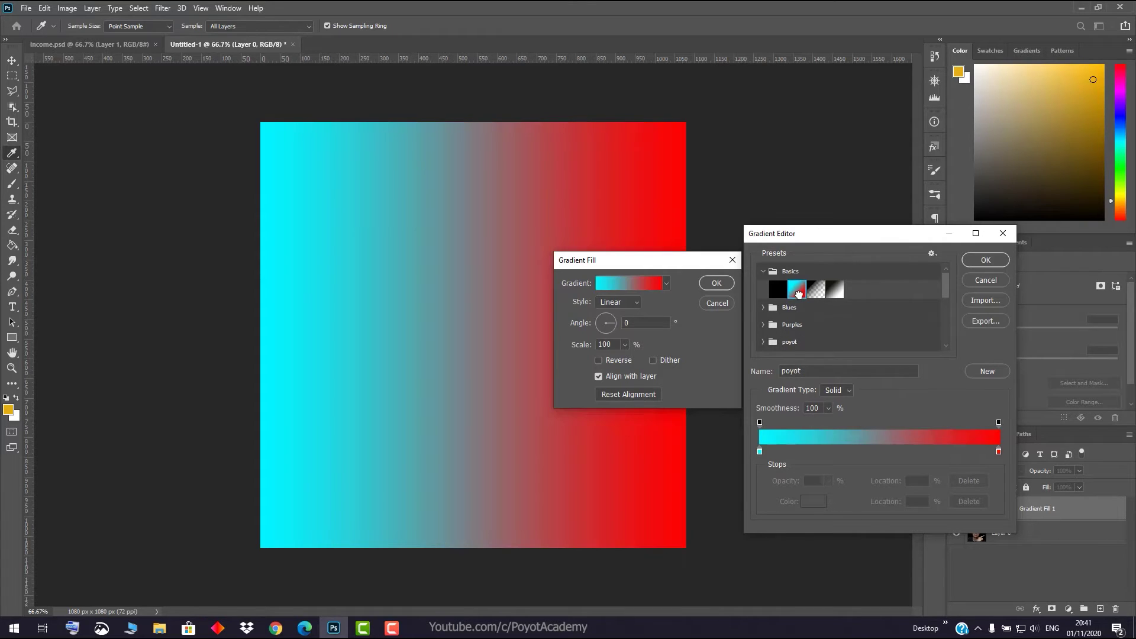
left_click(815, 292)
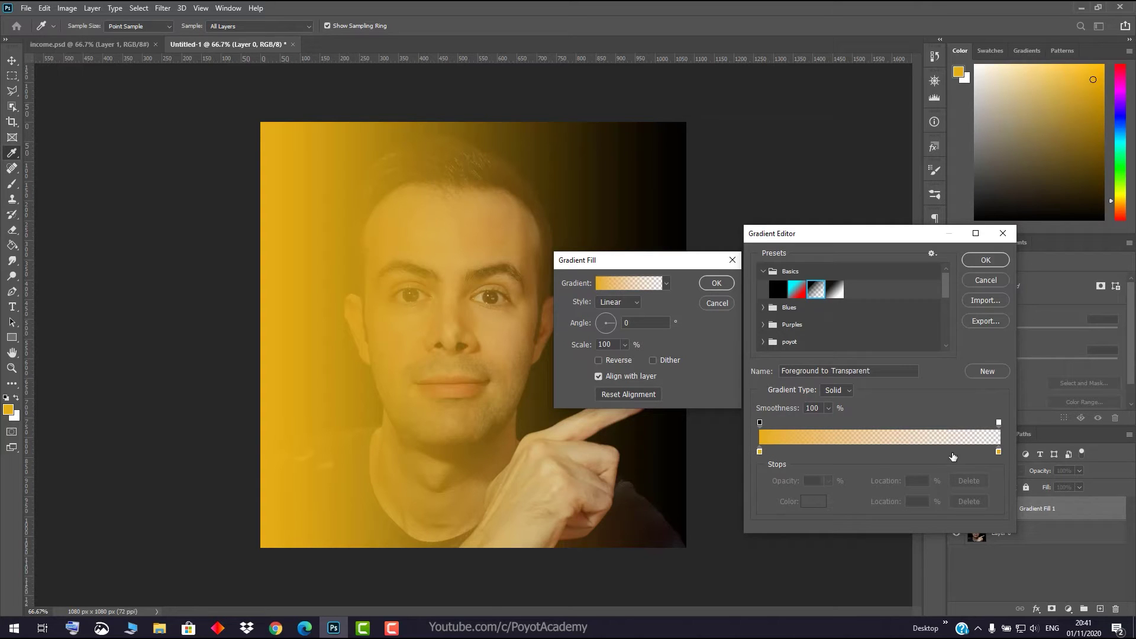
left_click(999, 453)
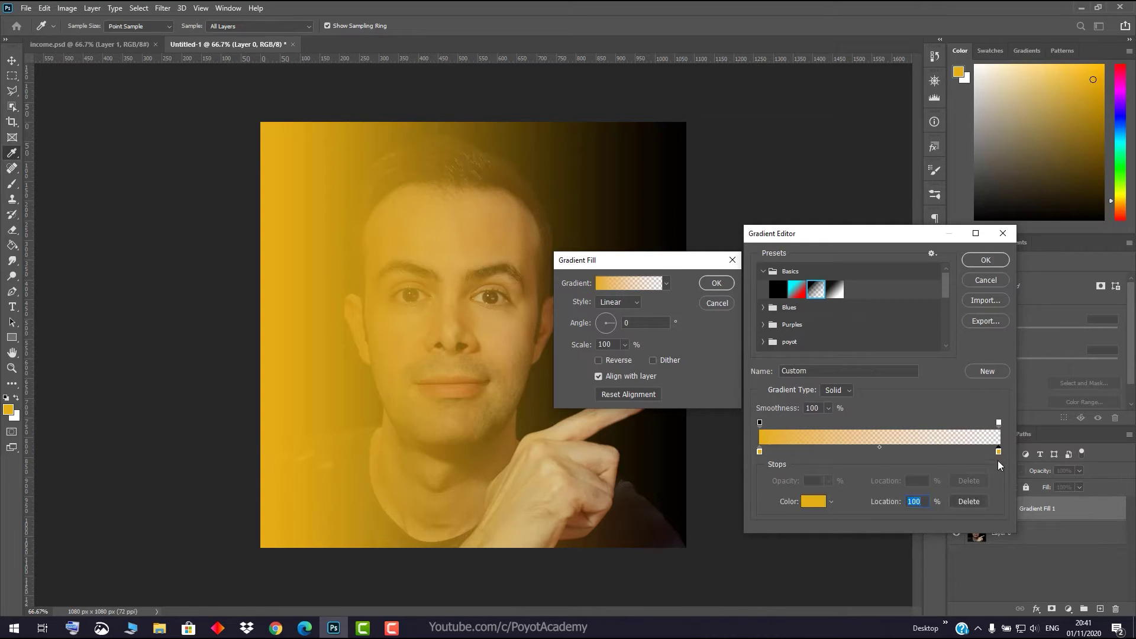
left_click(975, 502)
Step: Set the left colour stop to pure red (ff0000)
double_click(760, 453)
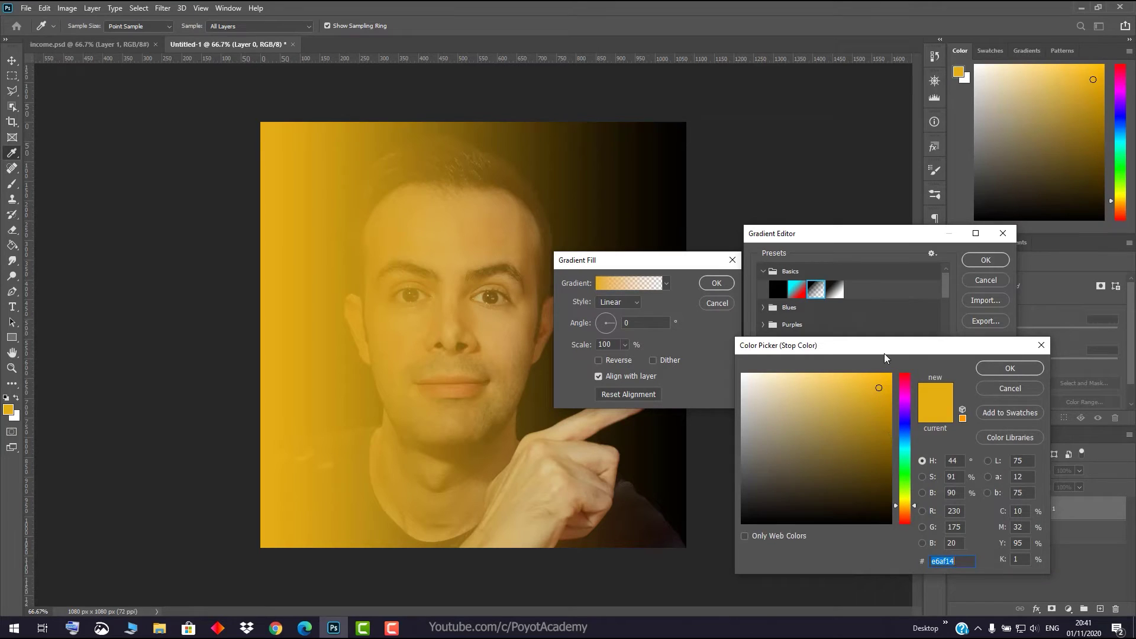
left_click_drag(930, 353, 986, 343)
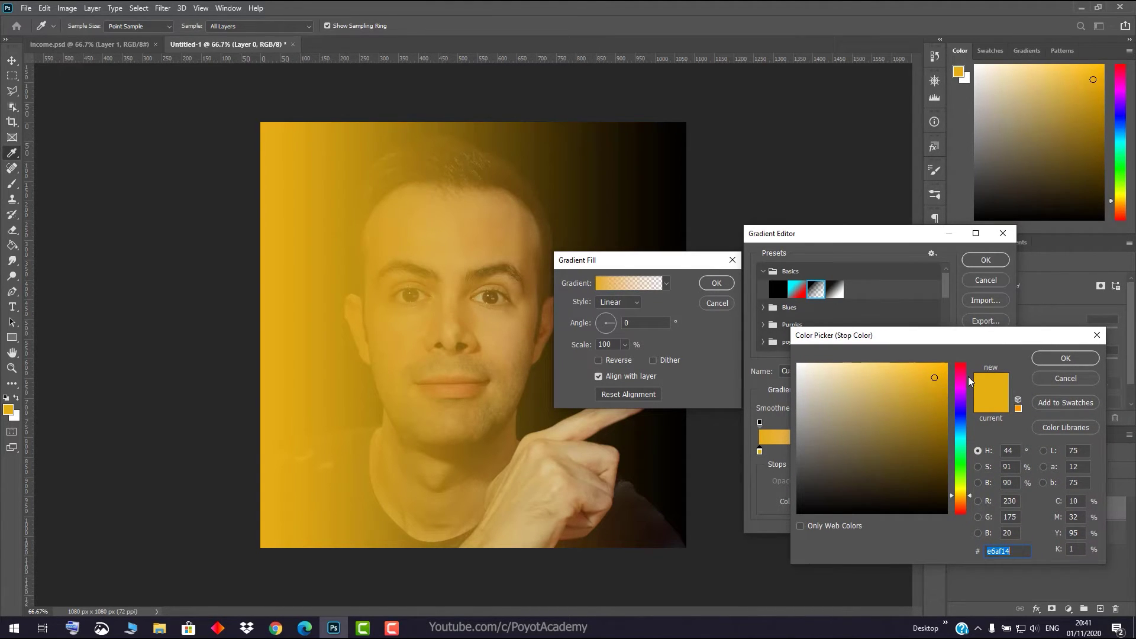
left_click_drag(972, 378, 957, 354)
left_click(946, 364)
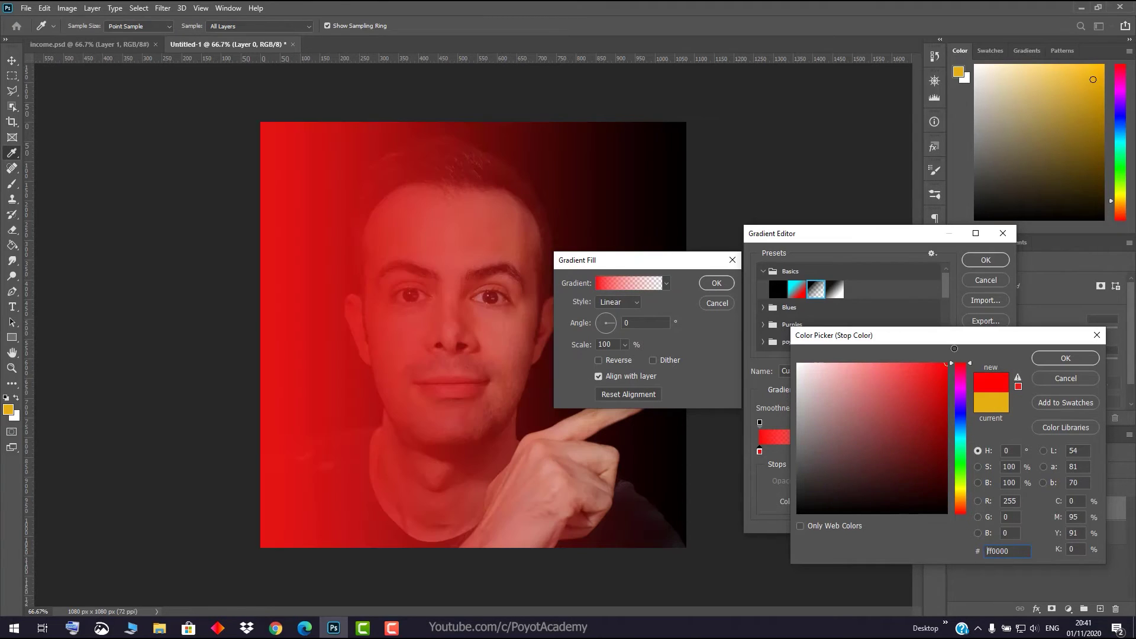
left_click(1066, 358)
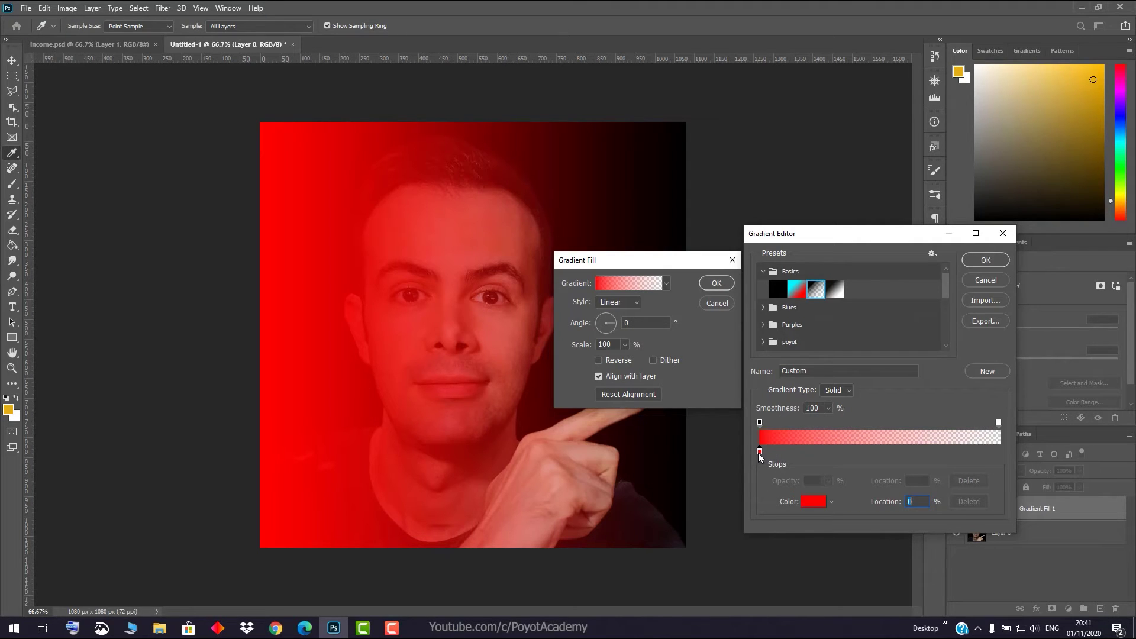
Step: Move the red stop to about 11%, the solid opacity stop to 24% and the transparency start to 42%
left_click_drag(760, 453, 839, 455)
left_click_drag(761, 423, 818, 424)
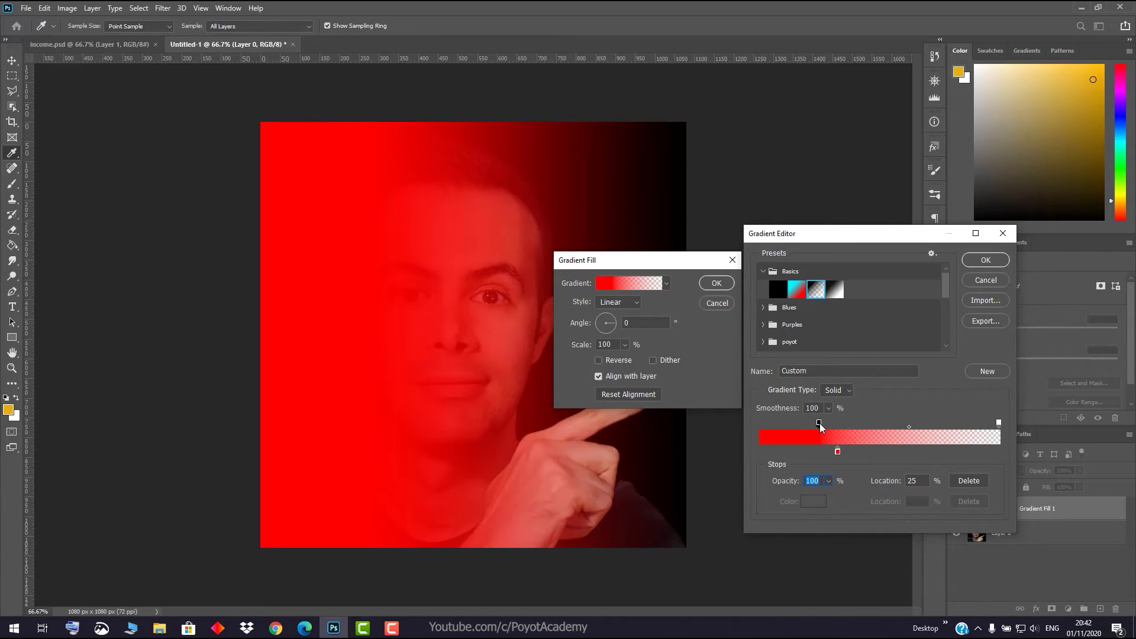
left_click_drag(1000, 422, 867, 436)
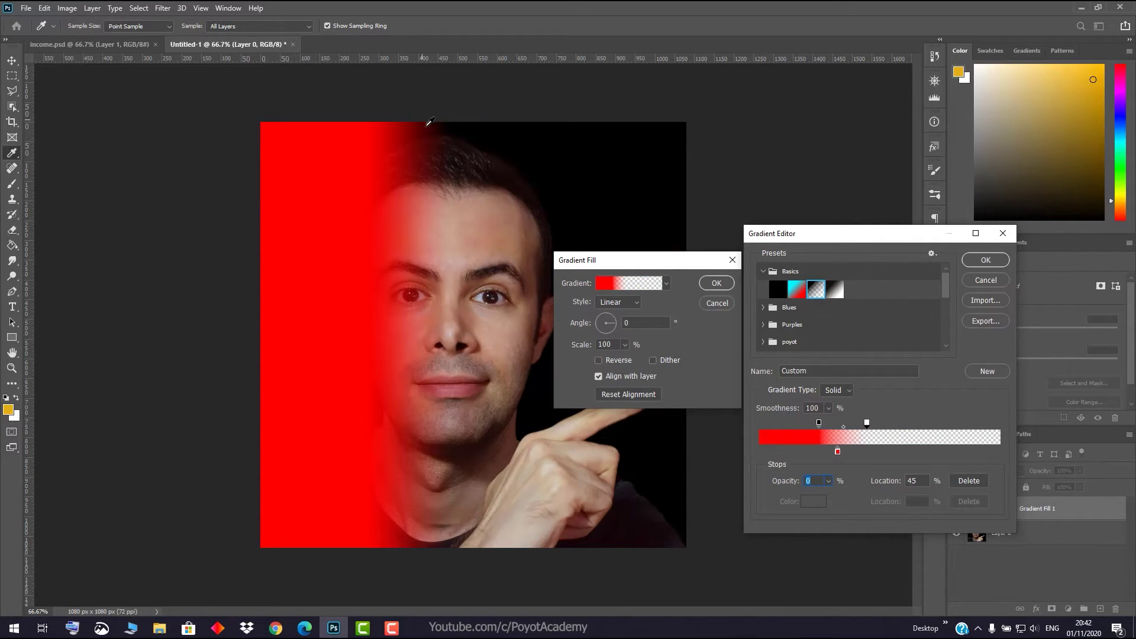
left_click_drag(867, 423, 1000, 423)
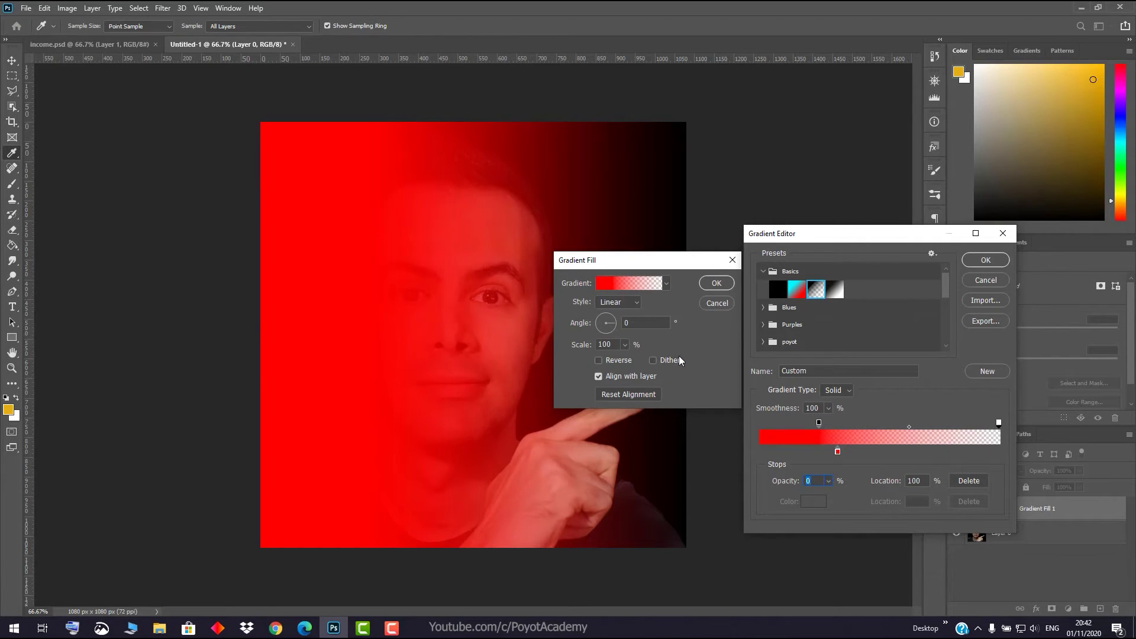
left_click_drag(999, 423, 855, 424)
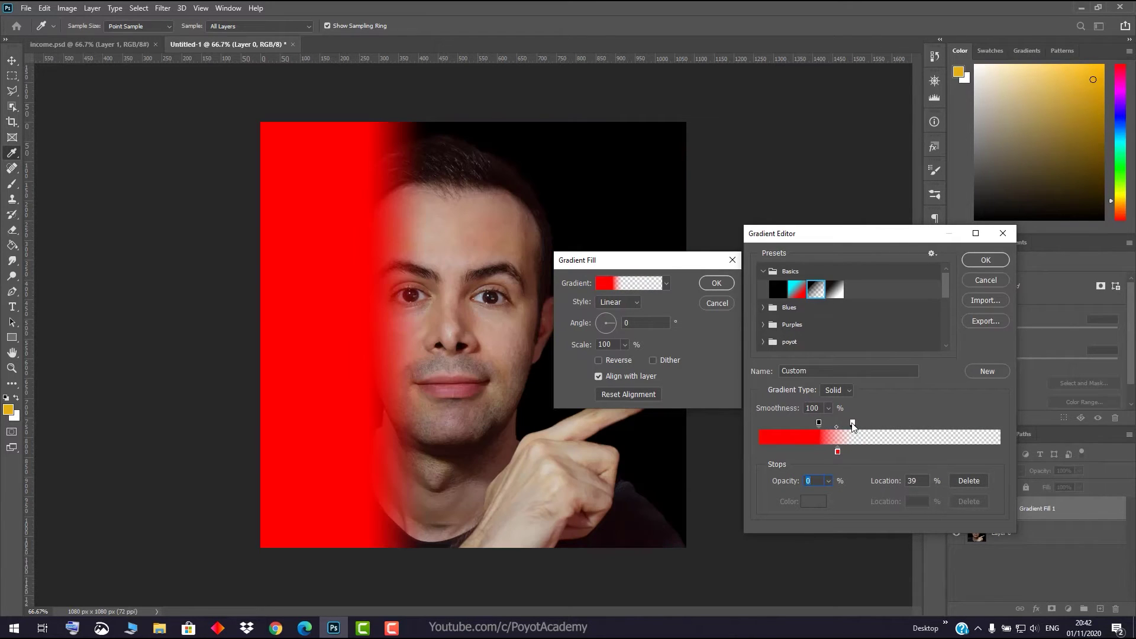
left_click_drag(857, 423, 879, 424)
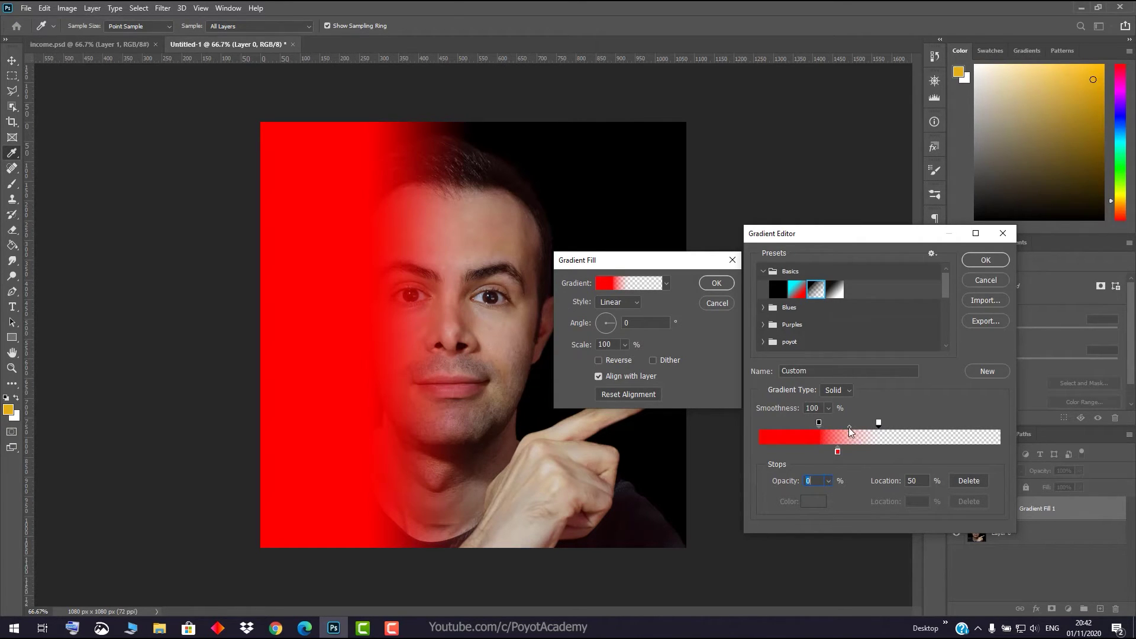
Step: Adjust the fade midpoint to widen the fade, then confirm the red gradient
mouse_move(850, 428)
left_mouse_down()
mouse_move(836, 433)
mouse_move(853, 430)
left_mouse_up()
mouse_move(853, 427)
left_mouse_down()
mouse_move(865, 429)
mouse_move(833, 427)
left_mouse_up()
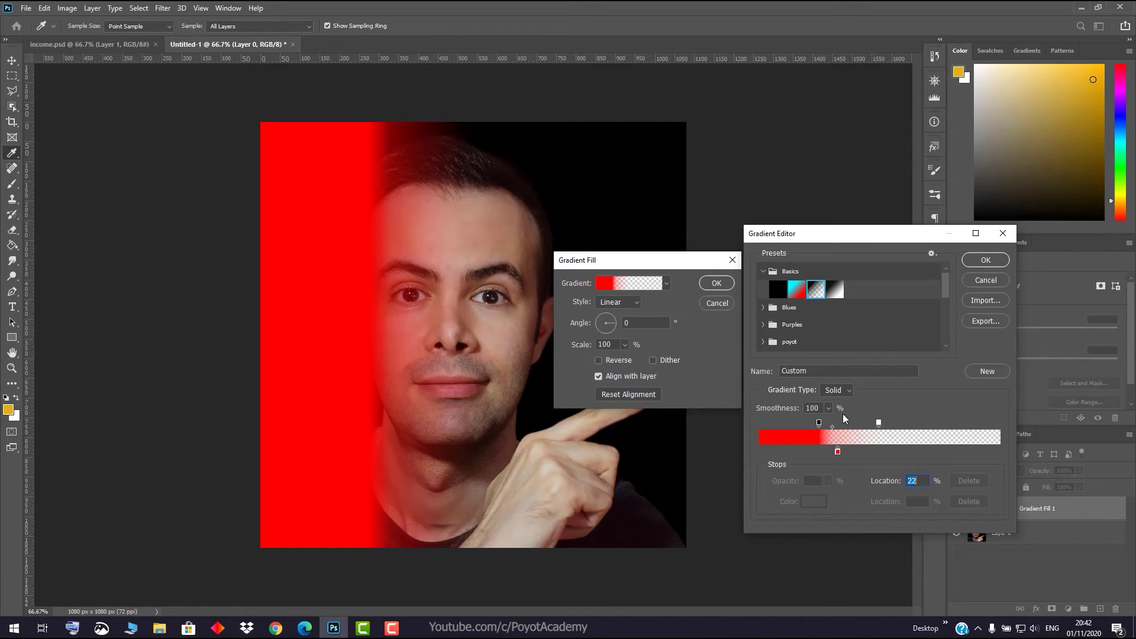
left_click_drag(834, 427, 852, 428)
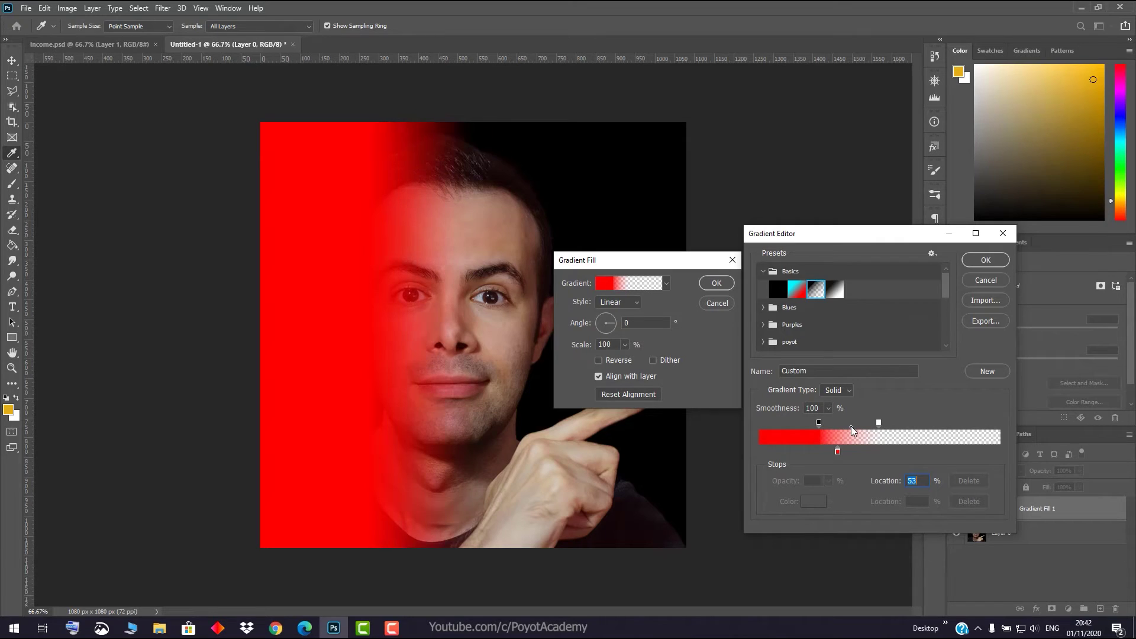
left_click(985, 262)
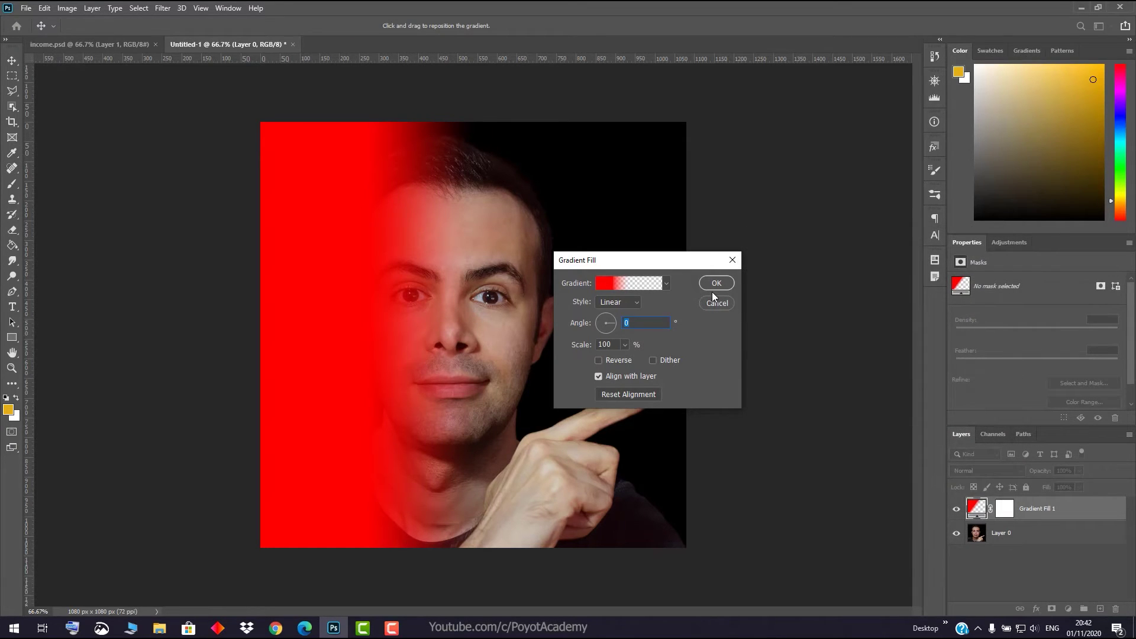
Step: Apply the red gradient fill and set the Gradient Fill 1 layer to Color blend mode
left_click(712, 284)
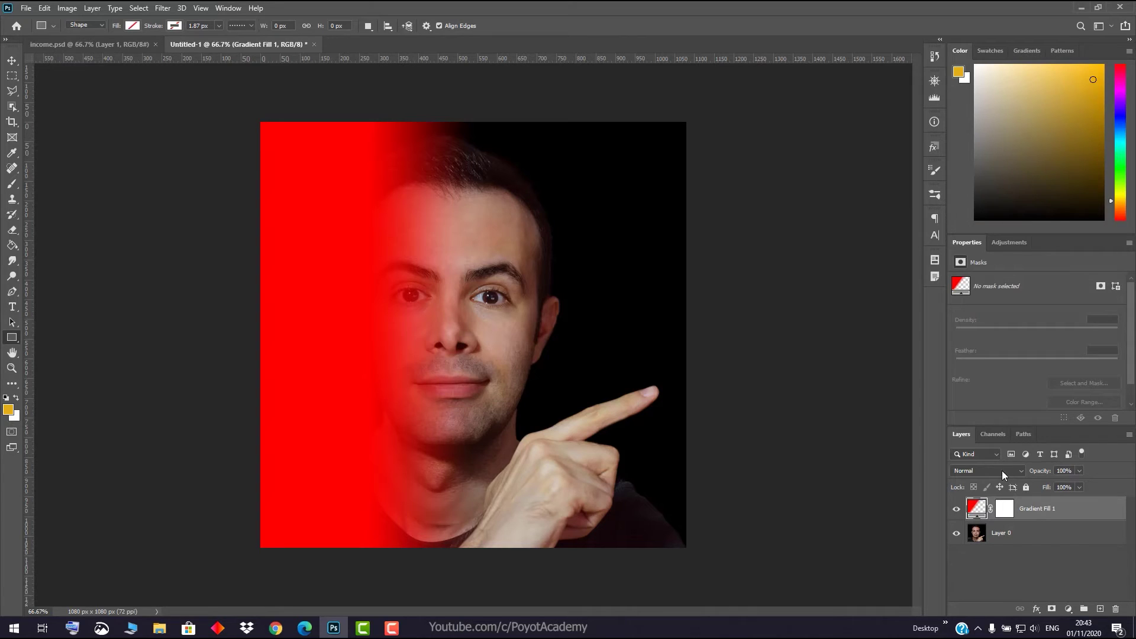
left_click(1009, 519)
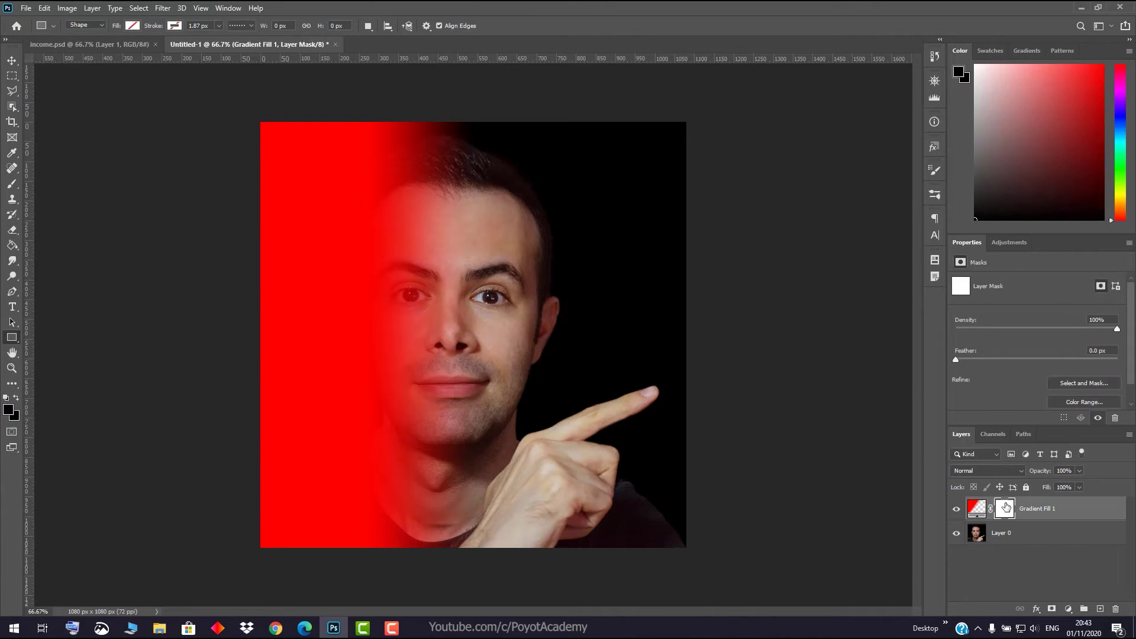
left_click(974, 509)
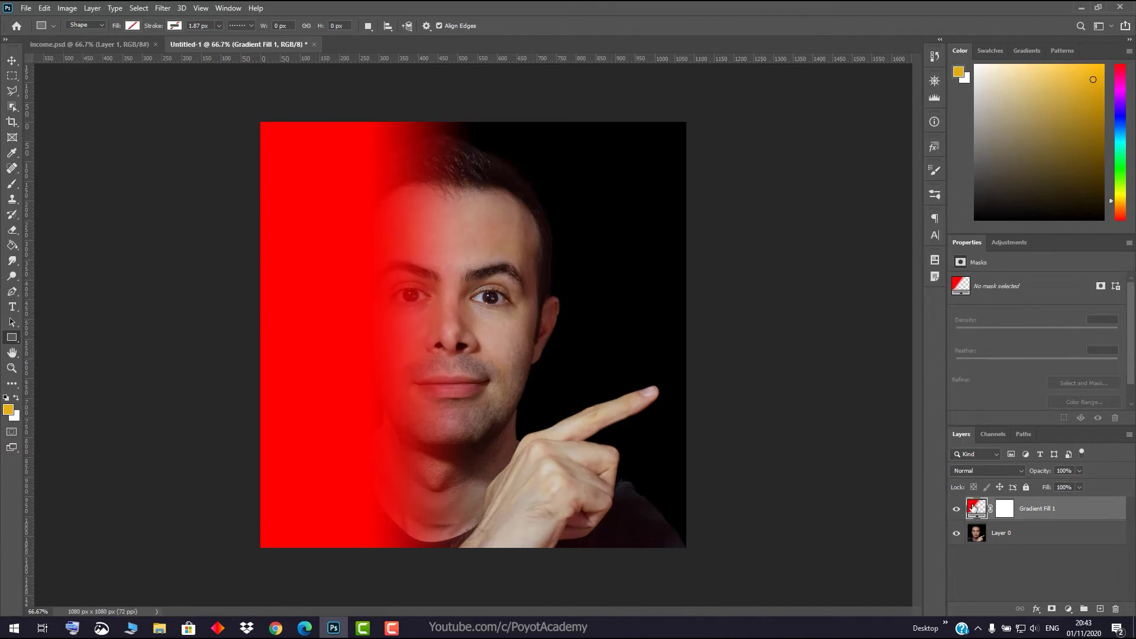
left_click(978, 472)
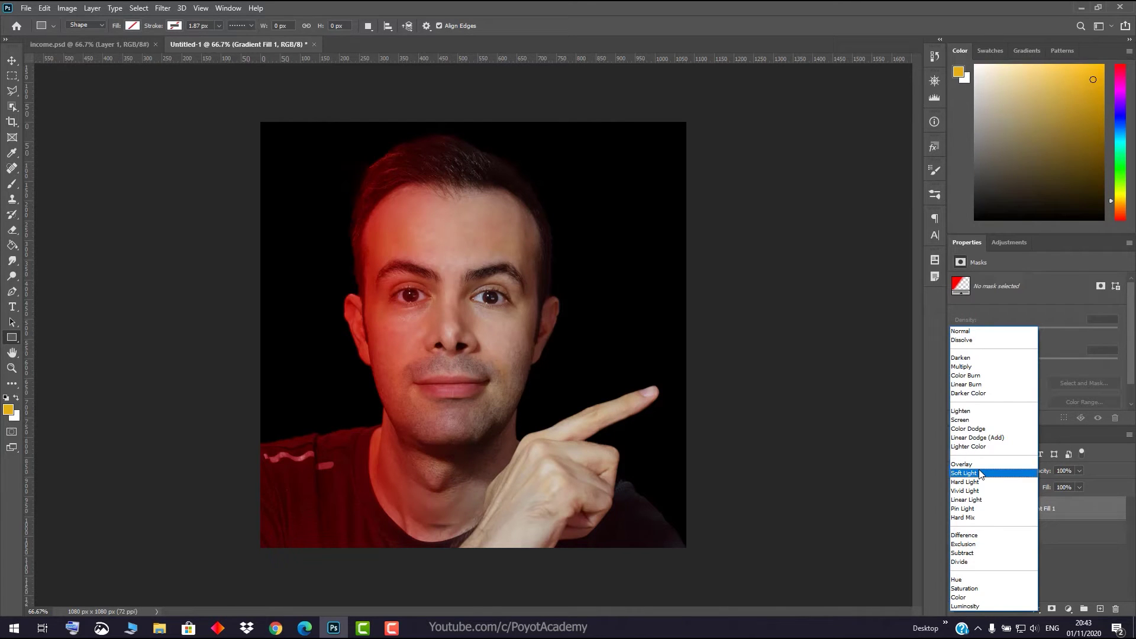
left_click(966, 598)
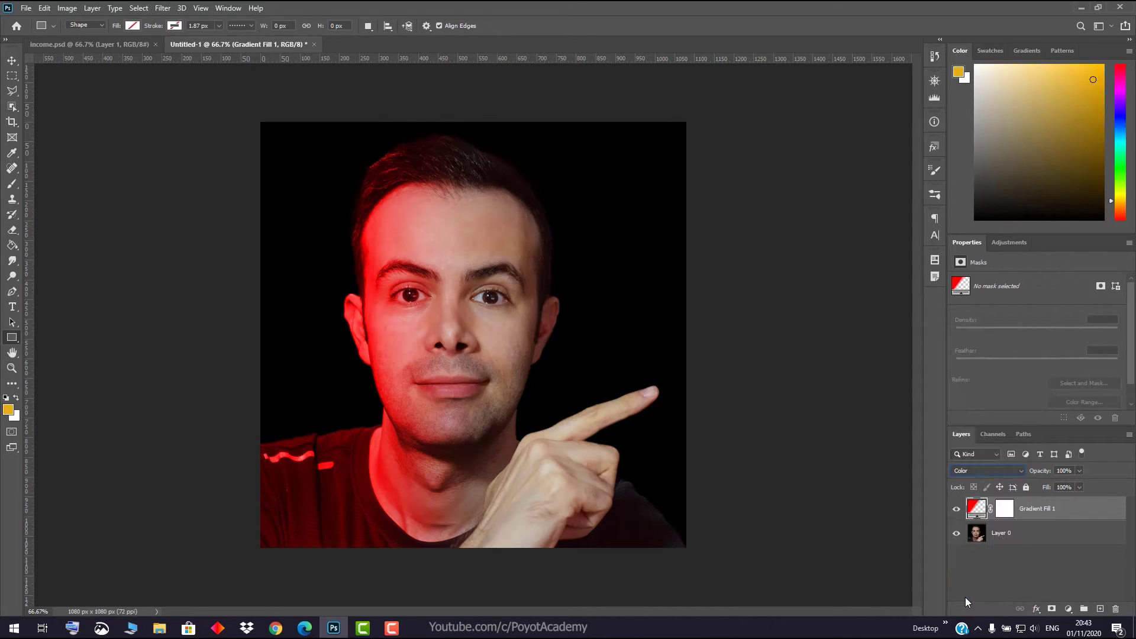
left_click(1000, 471)
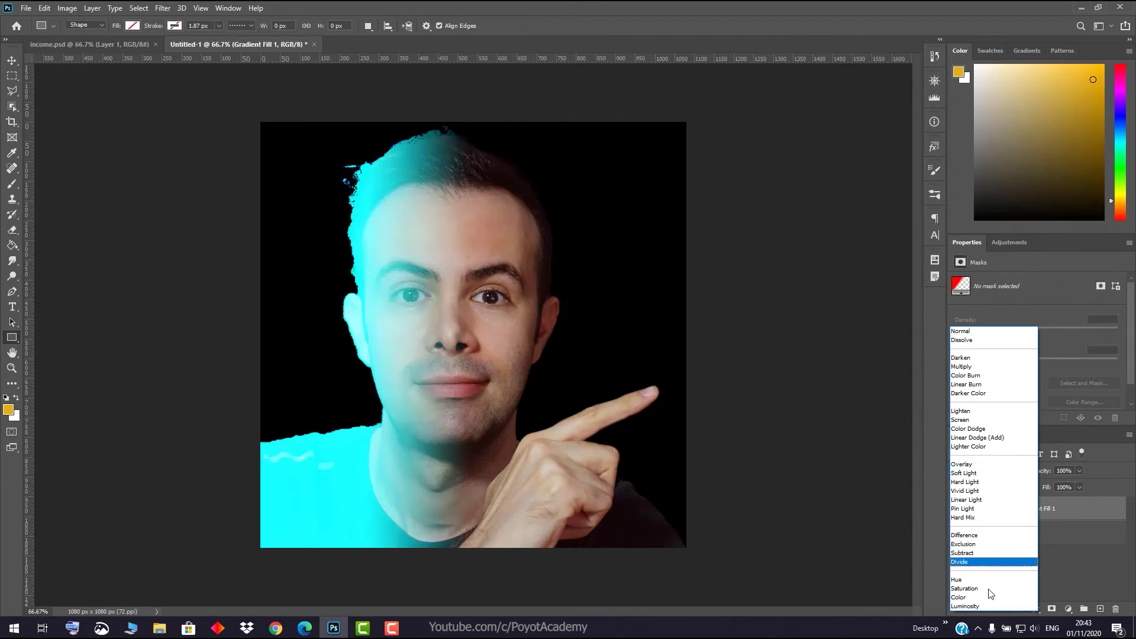
left_click(989, 598)
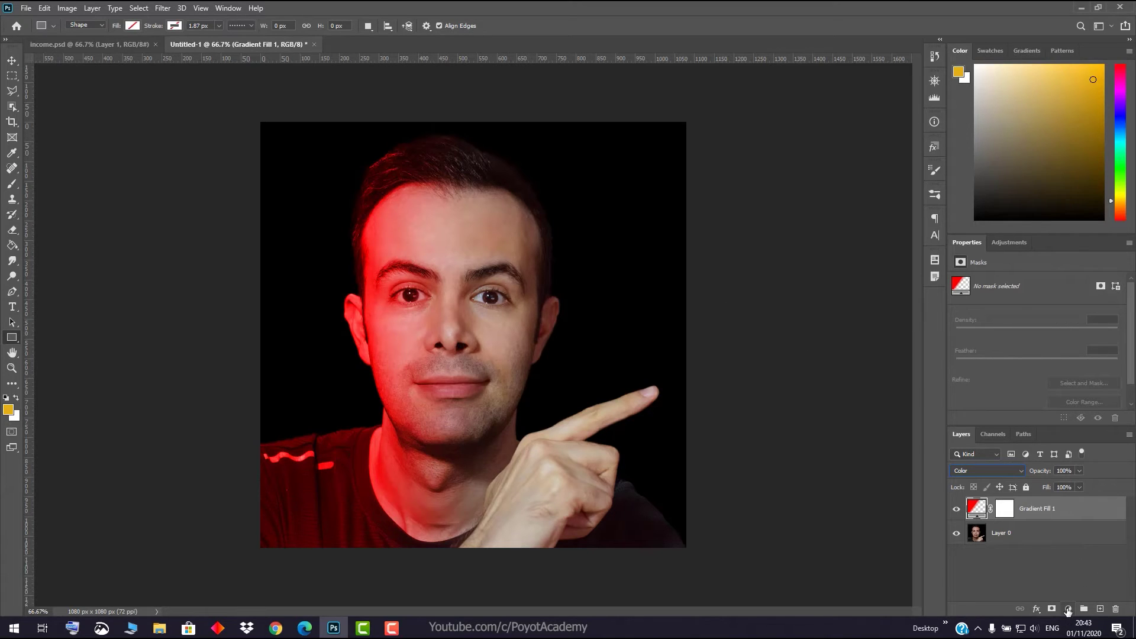
Step: Add a second Gradient Fill layer above Gradient Fill 1 with its Angle set to -180°
left_click(1064, 590)
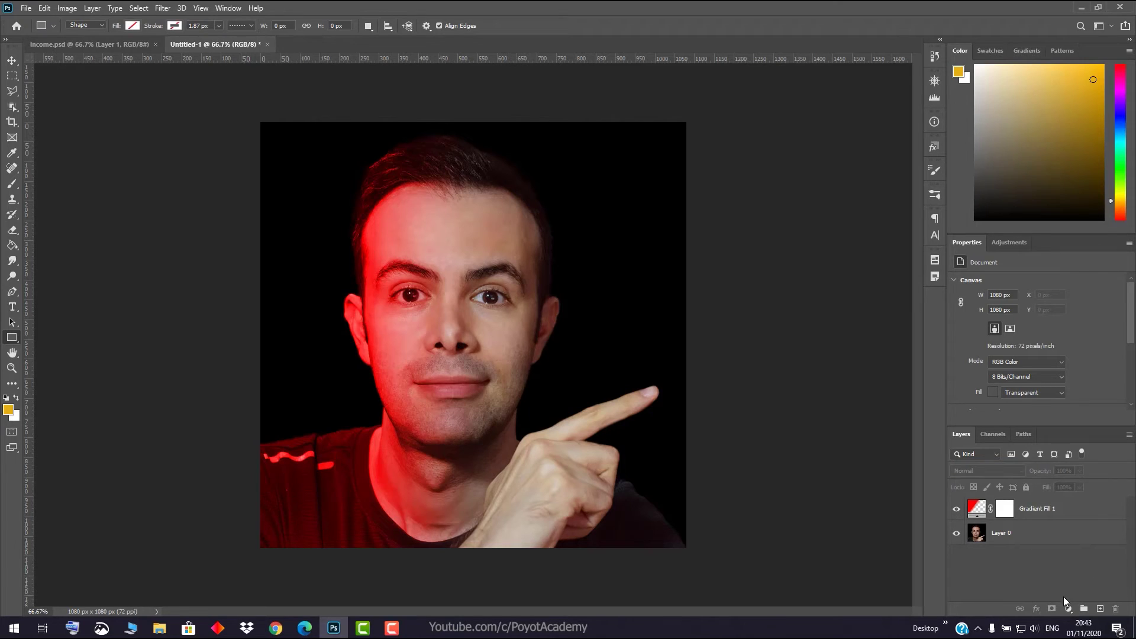
left_click(1056, 514)
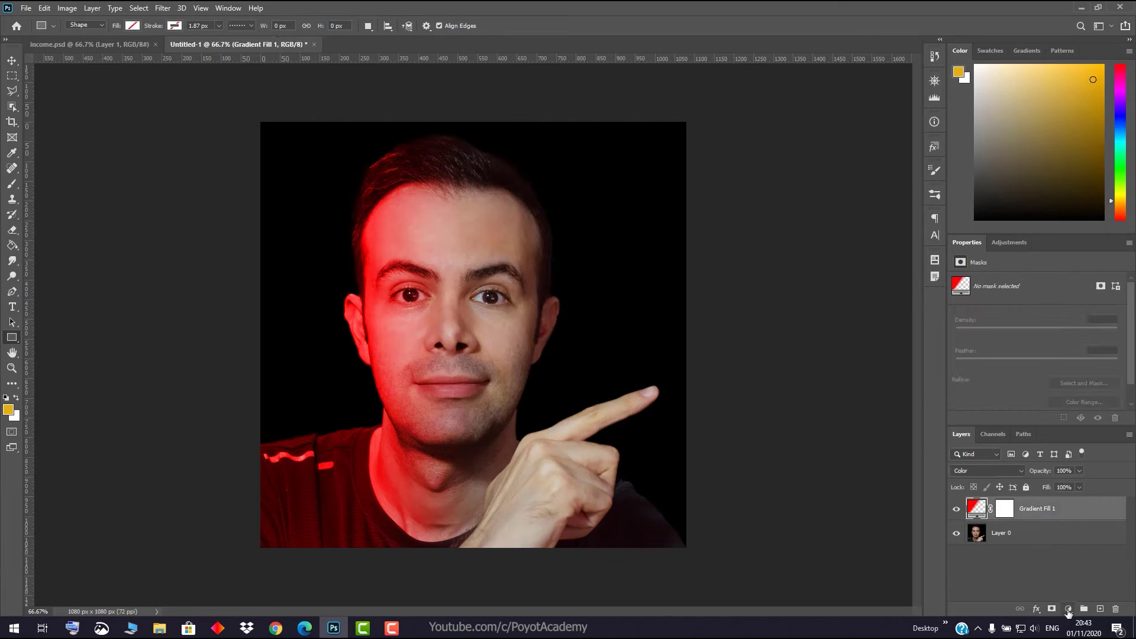
left_click(1069, 612)
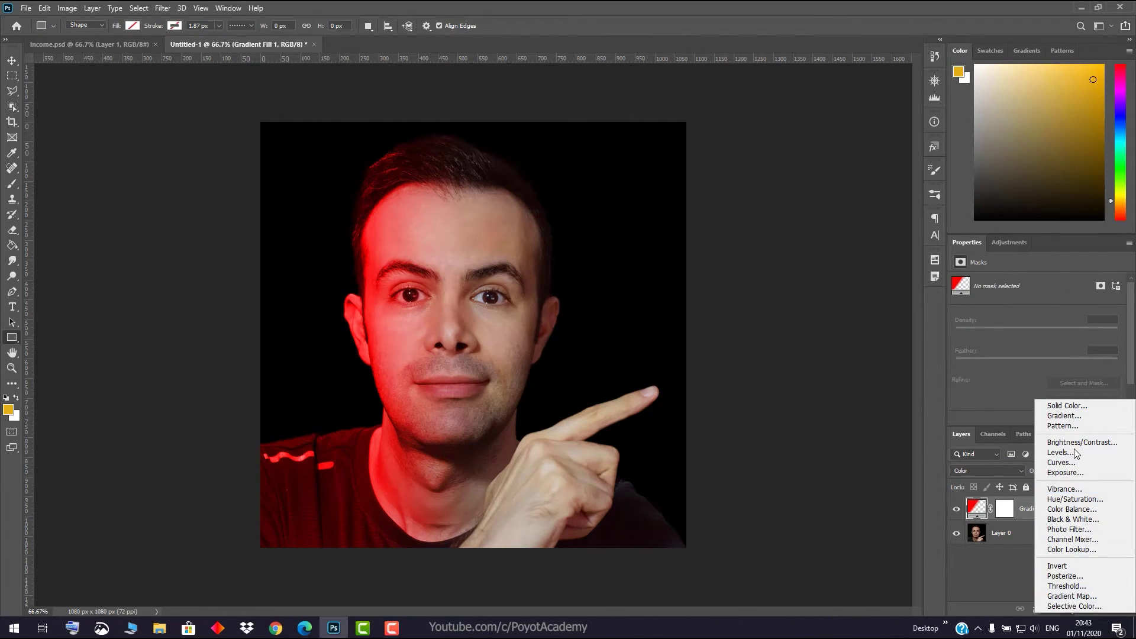
left_click(1068, 417)
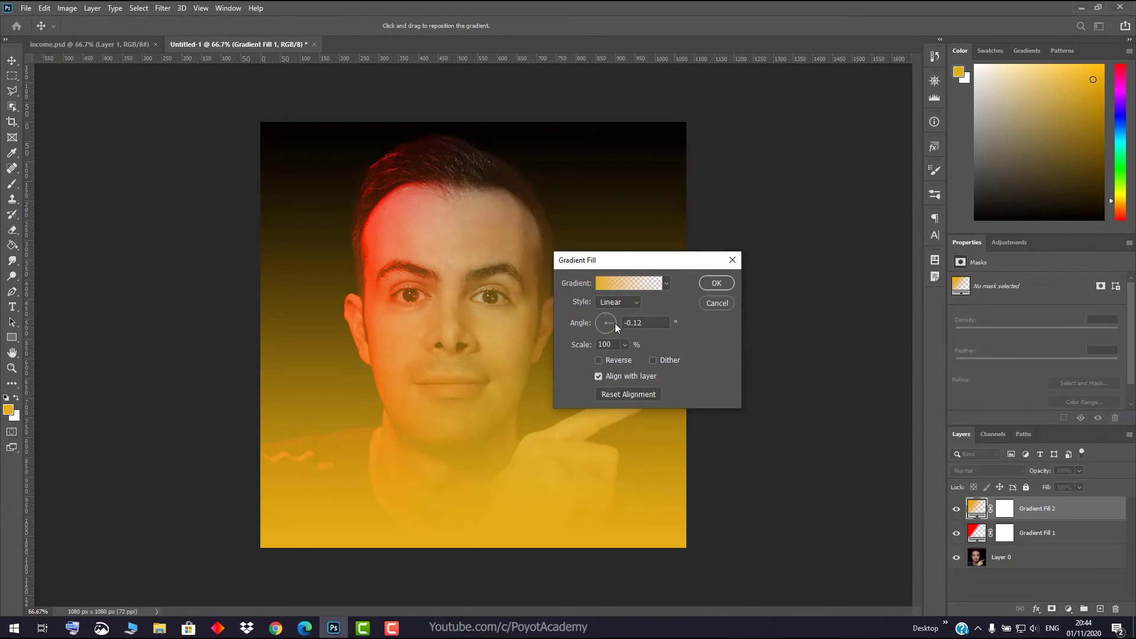
left_click(616, 323)
left_click(595, 324)
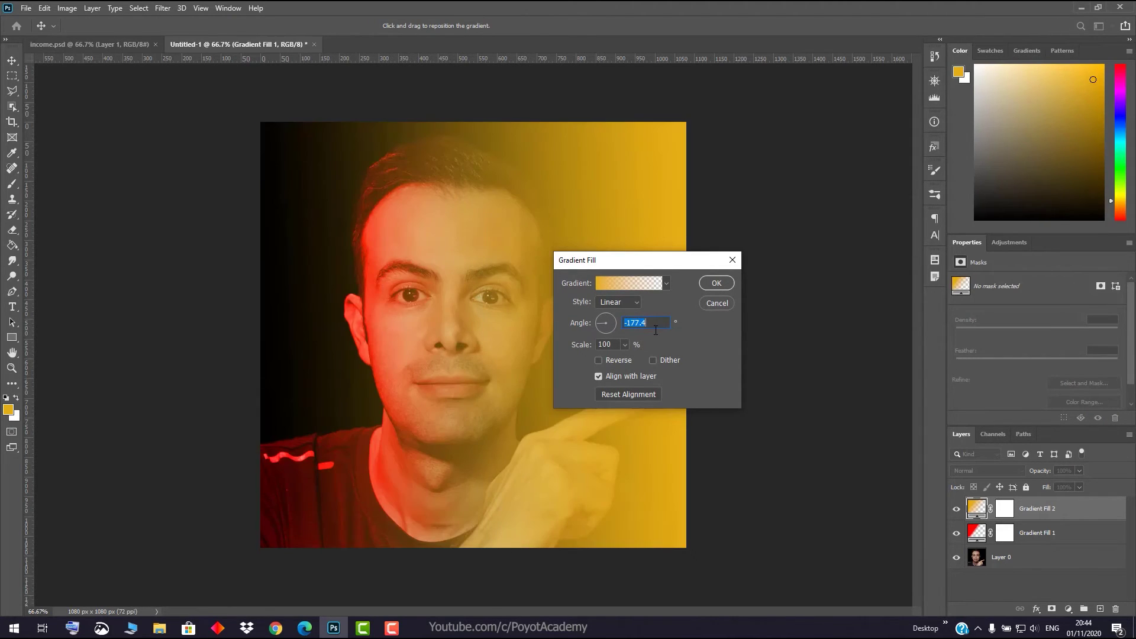
type("-180")
Step: Remove the extra stop and set the second gradient's left colour stop to bright blue (#023eff)
left_click(602, 283)
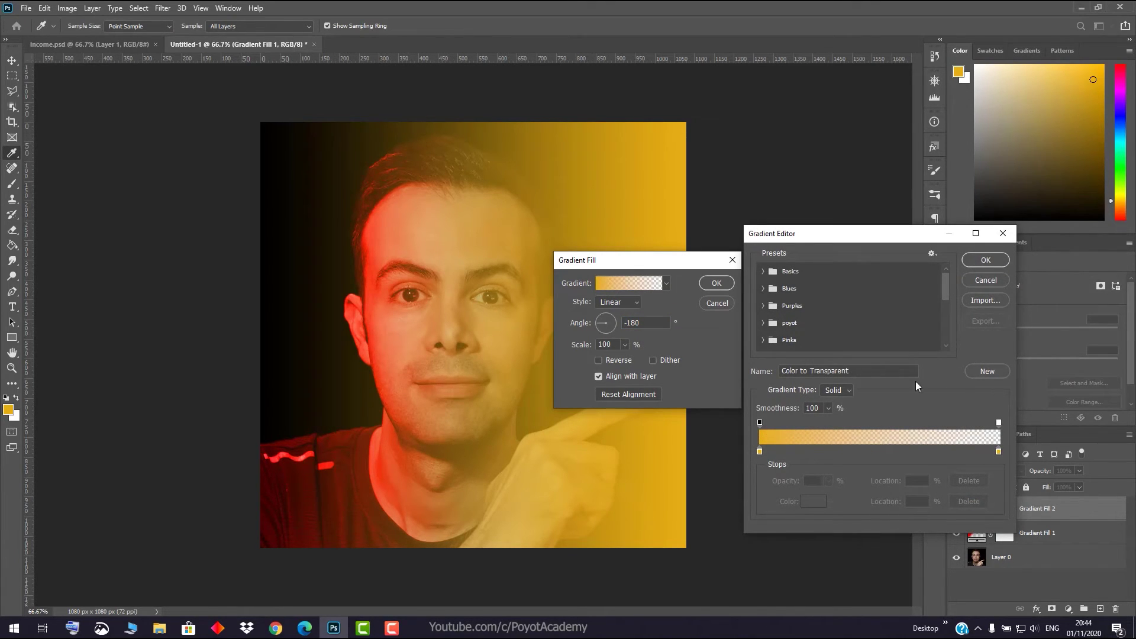
left_click(997, 452)
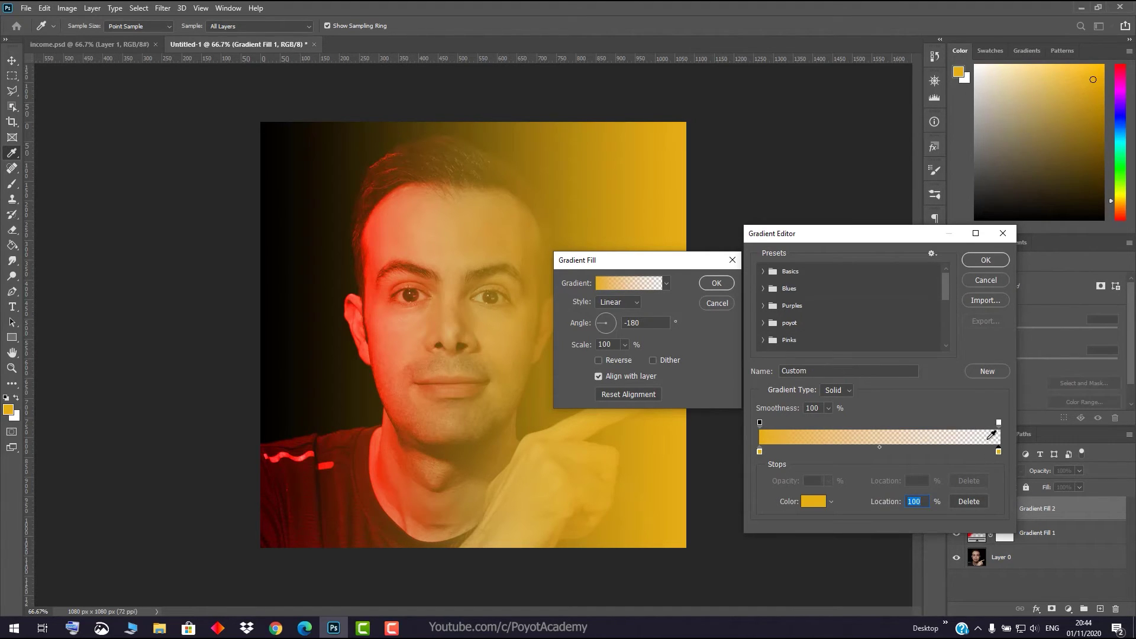
left_click(968, 502)
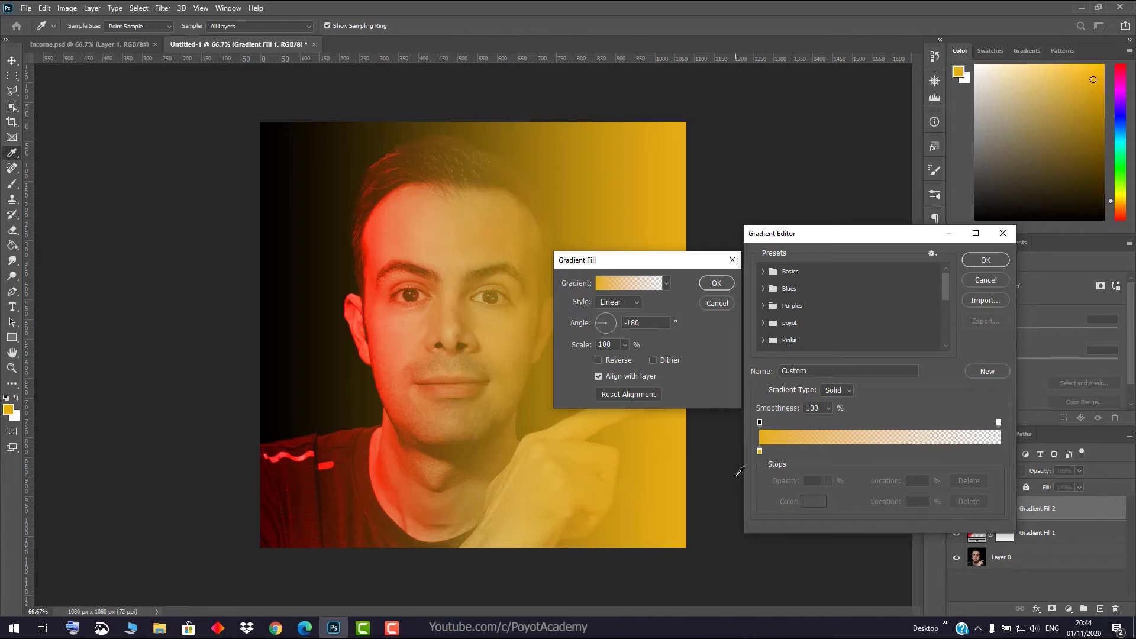
double_click(760, 452)
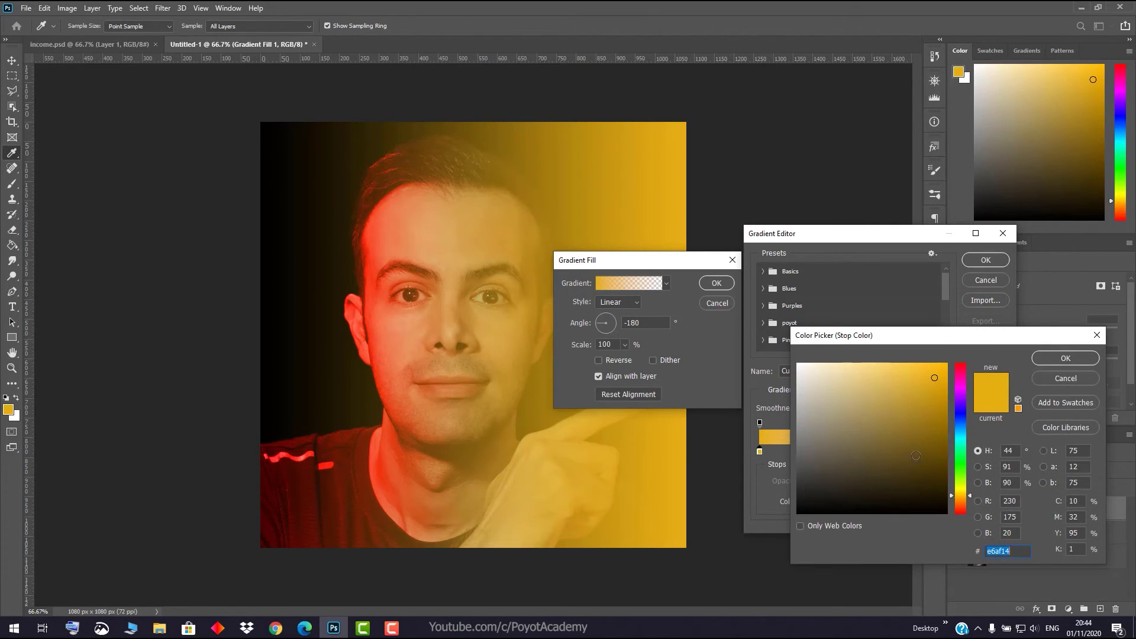
left_click_drag(958, 429, 962, 419)
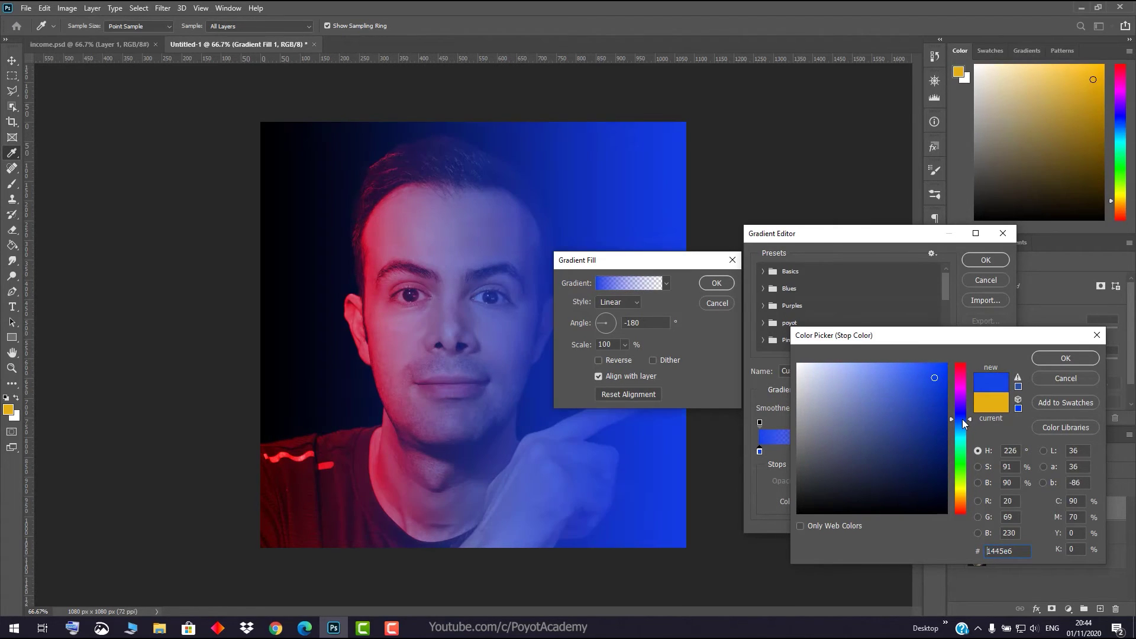
left_click_drag(944, 372, 947, 361)
left_click(1065, 358)
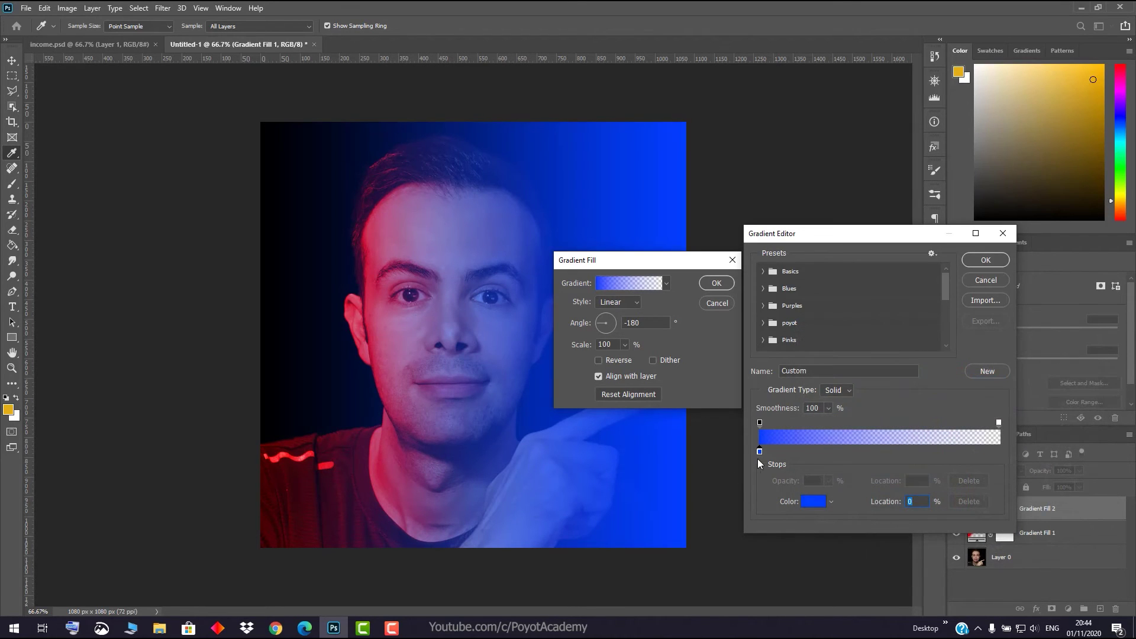
Step: Move the blue stop to about 11%, the transparent end to 46% and the fade start to 29%
mouse_move(760, 452)
left_mouse_down()
mouse_move(786, 452)
mouse_move(798, 423)
left_mouse_up()
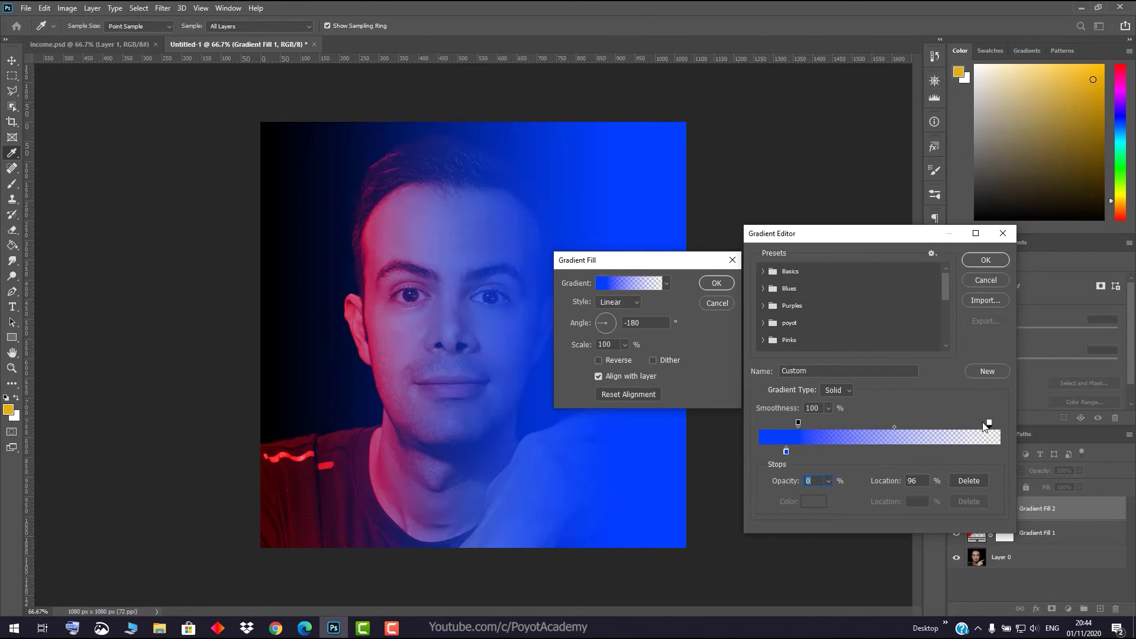
mouse_move(999, 423)
left_mouse_down()
mouse_move(870, 424)
mouse_move(883, 423)
left_mouse_up()
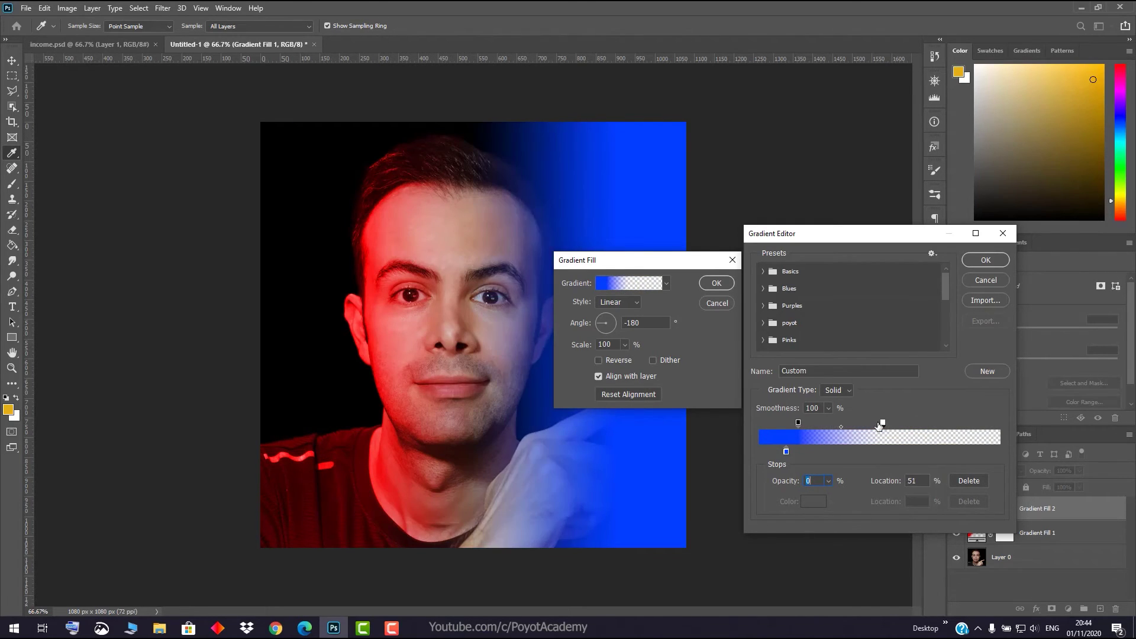
mouse_move(799, 423)
left_mouse_down()
mouse_move(896, 422)
mouse_move(878, 427)
left_mouse_up()
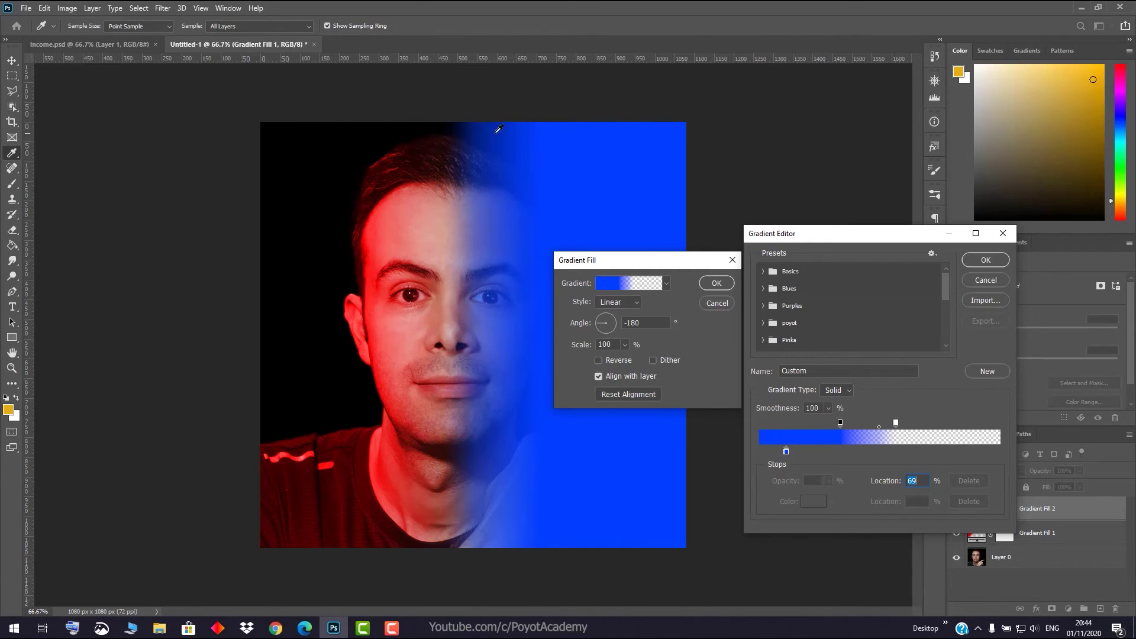
Step: Confirm the blue gradient fill and set Gradient Fill 2 to Color blend mode
left_click(985, 261)
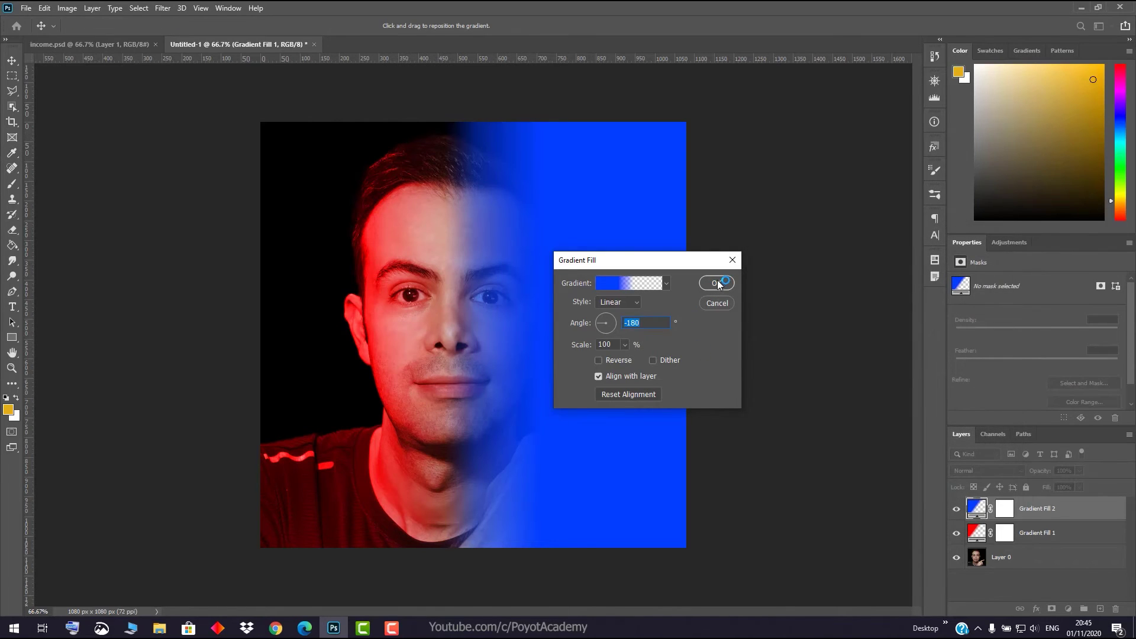
left_click(718, 284)
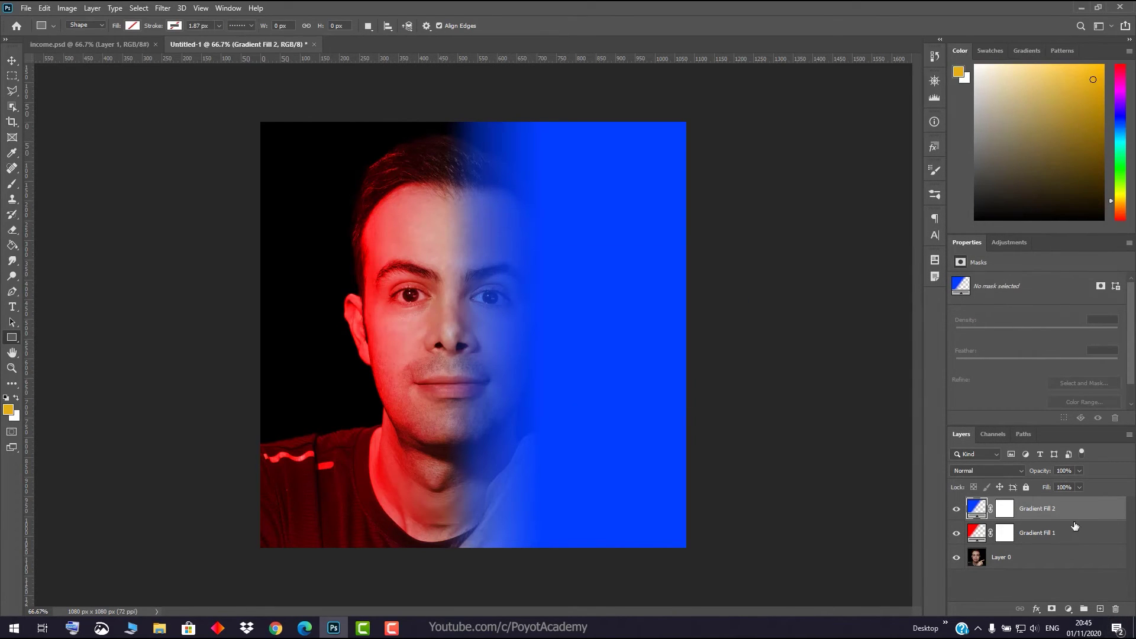
left_click(997, 473)
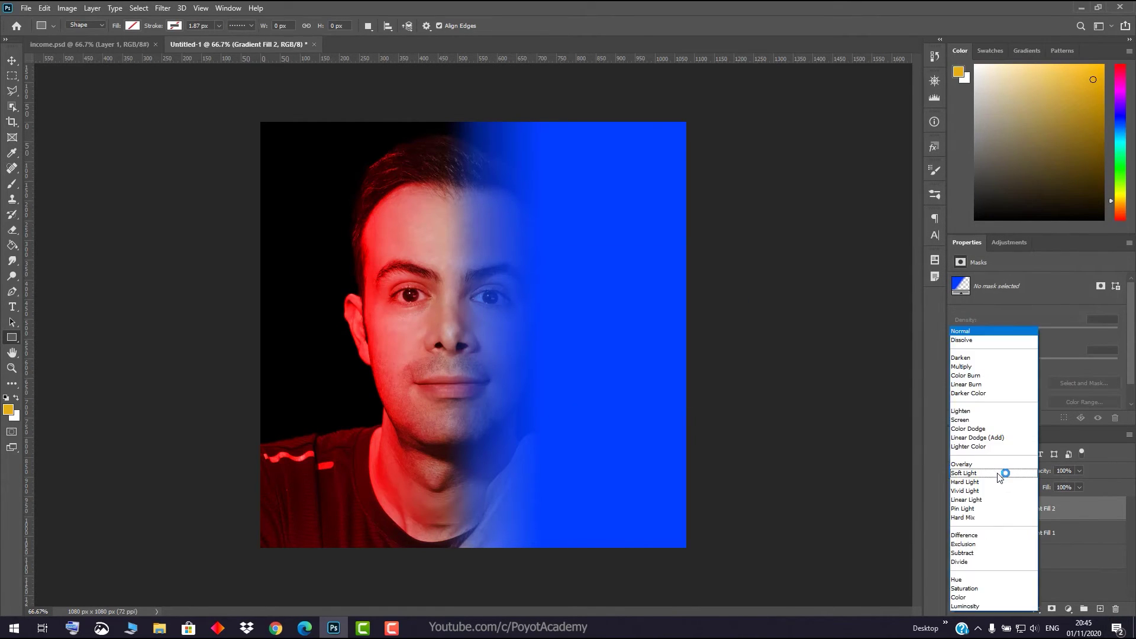
left_click(971, 597)
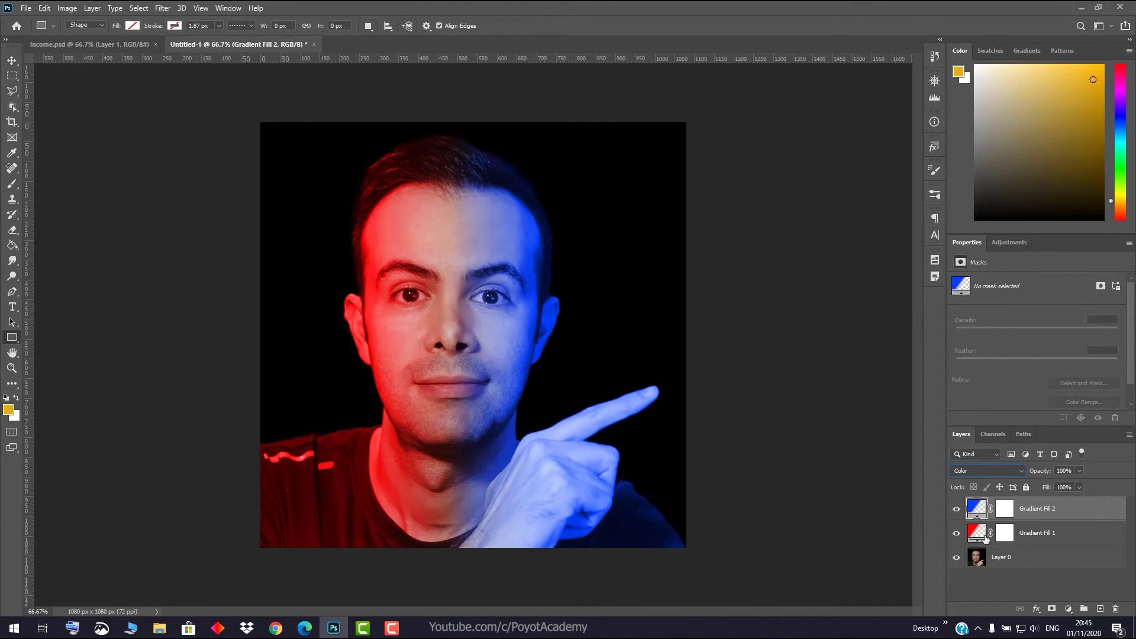
Step: Reopen Gradient Fill 2 and move its fade start to 40% and the blue stop to 20%
double_click(979, 509)
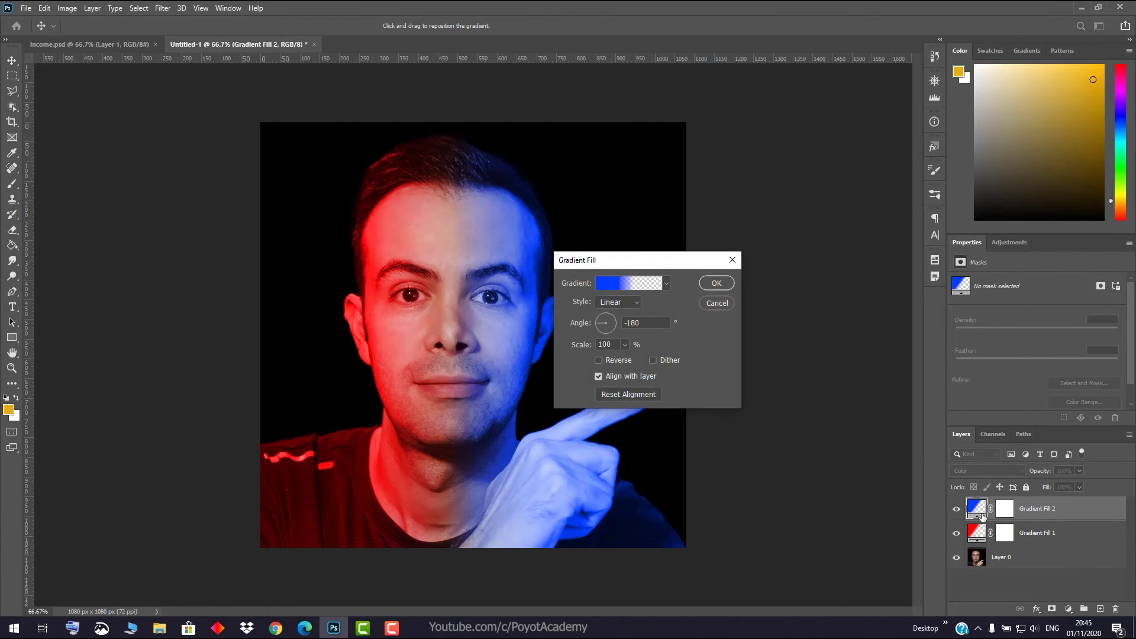
left_click(639, 288)
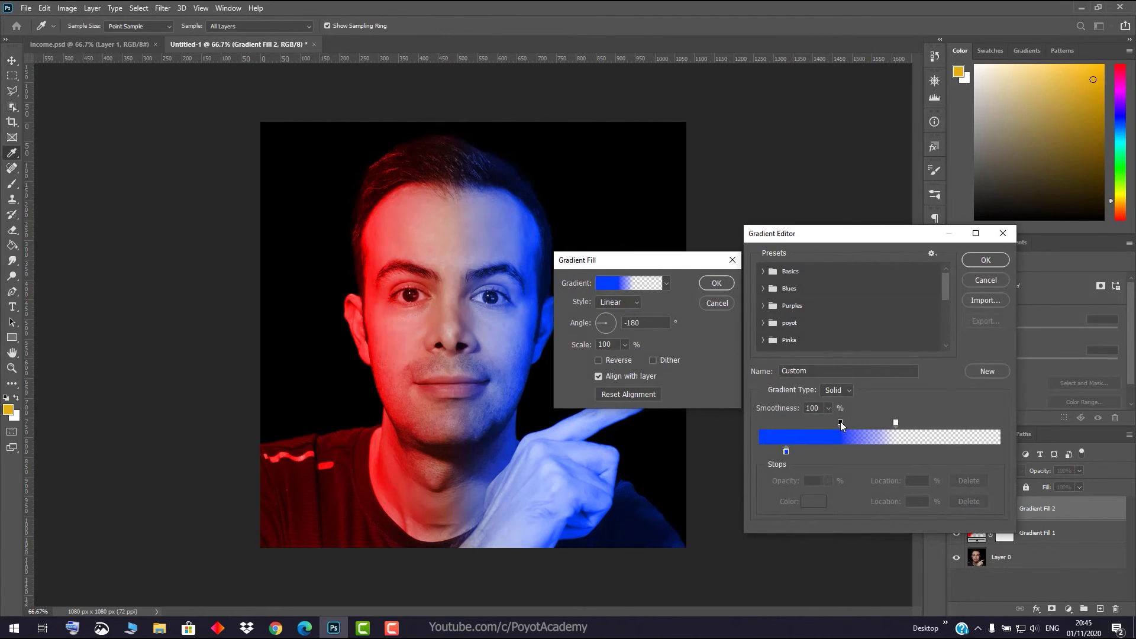
left_click_drag(840, 422, 906, 423)
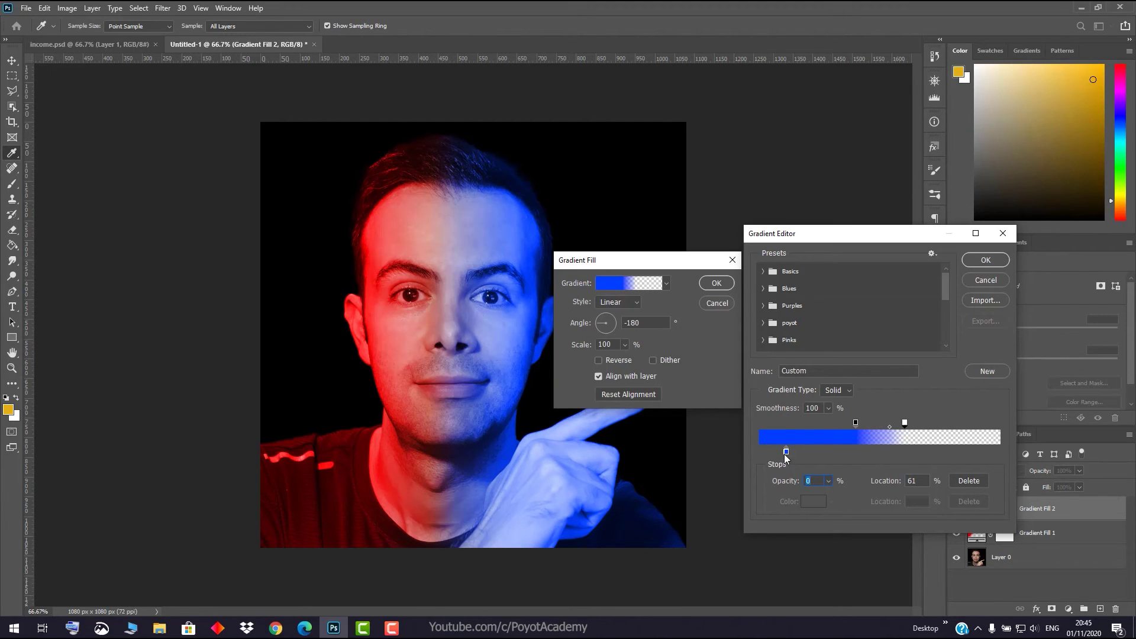
left_click_drag(786, 452, 808, 454)
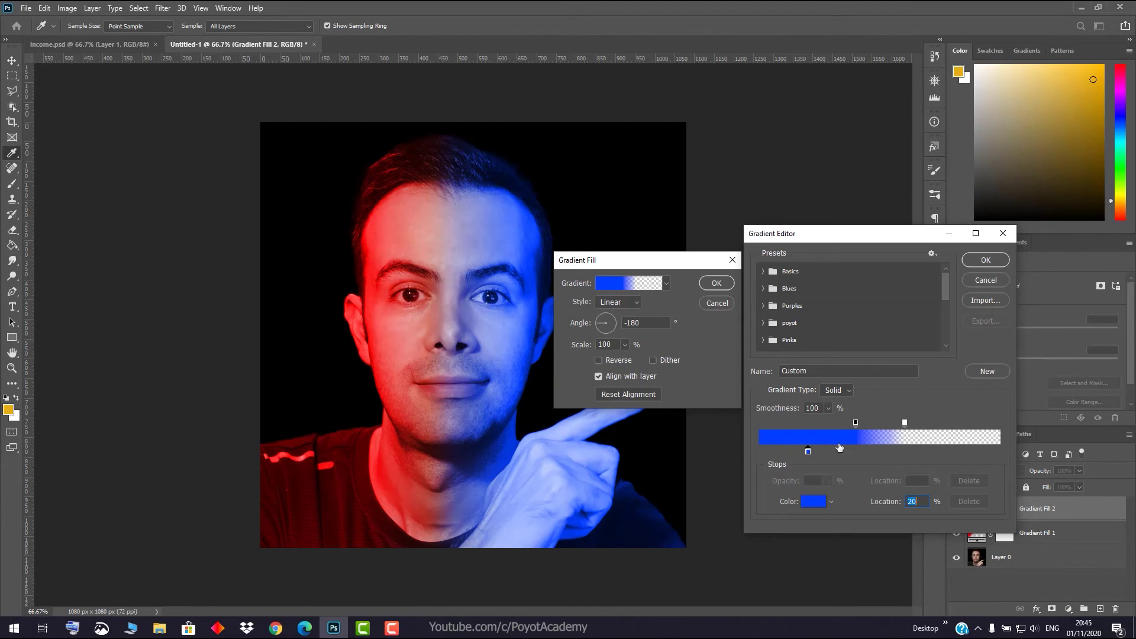
left_click(986, 260)
left_click(716, 283)
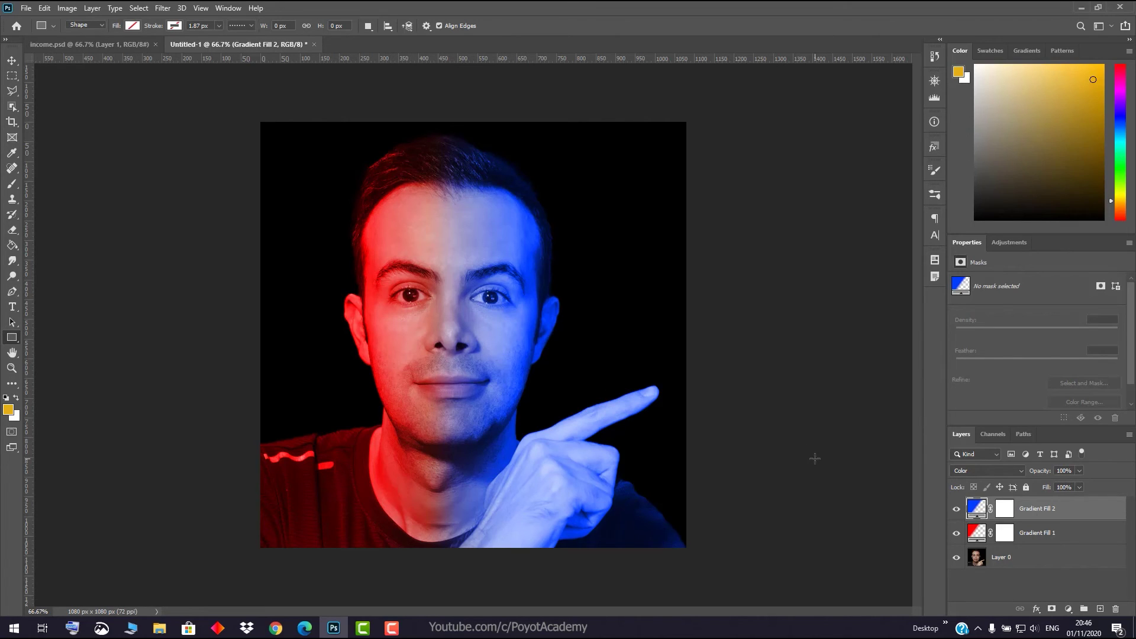
Step: Select the Layer 0 portrait layer in the Layers panel
left_click(1034, 559)
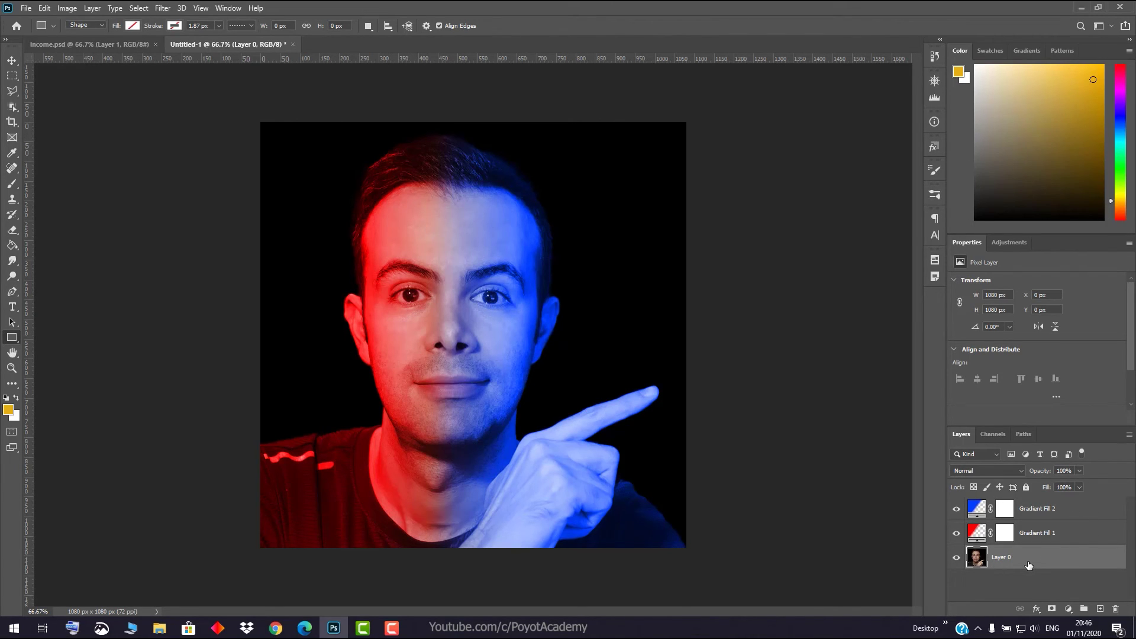
left_click(65, 9)
mouse_move(85, 40)
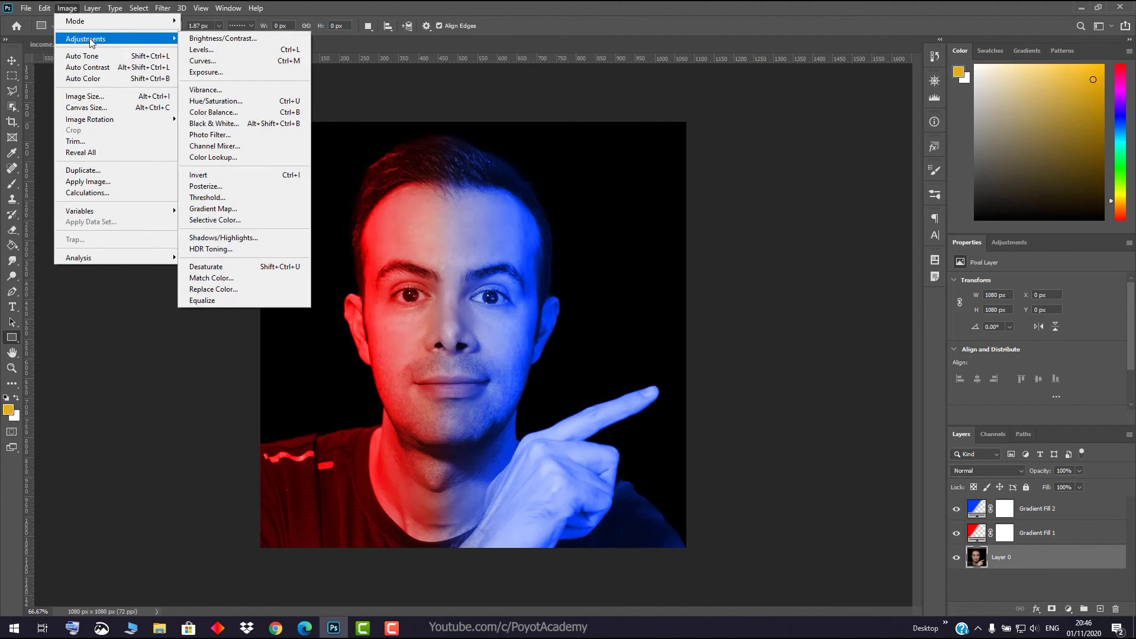
left_click(233, 106)
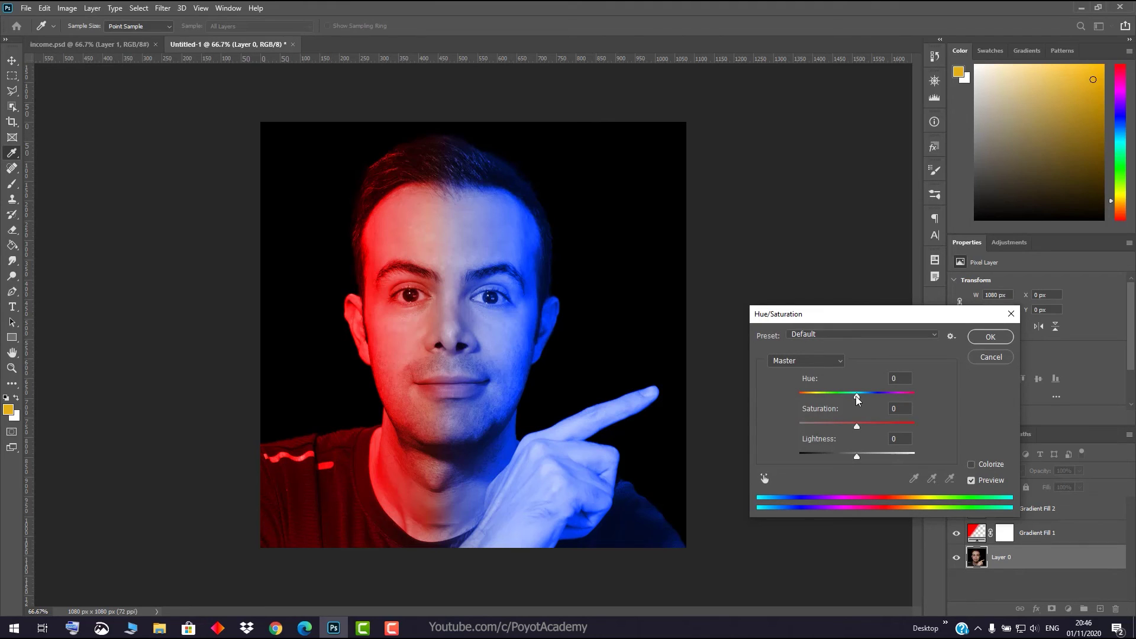
left_click_drag(857, 400, 815, 407)
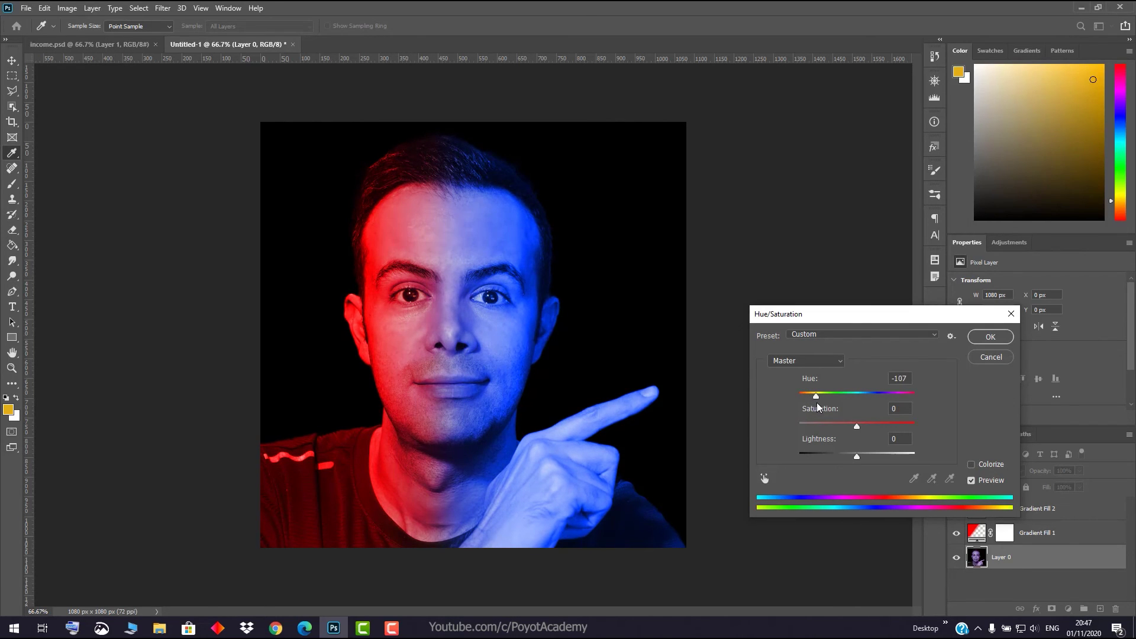
left_click_drag(815, 407, 819, 407)
left_click_drag(823, 397, 814, 399)
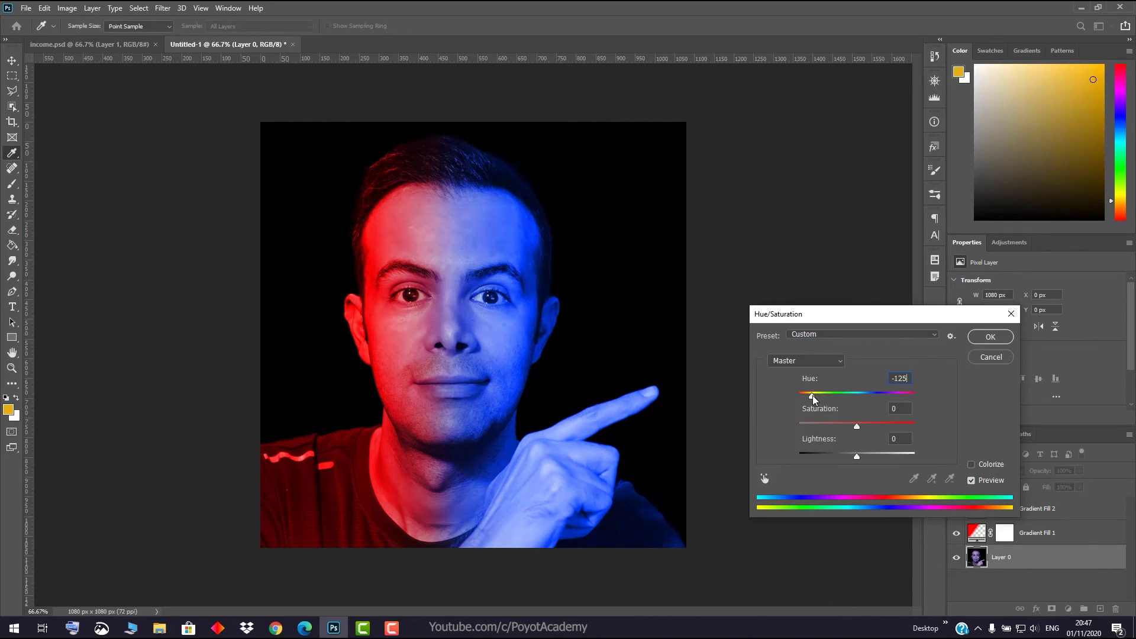
left_click(971, 482)
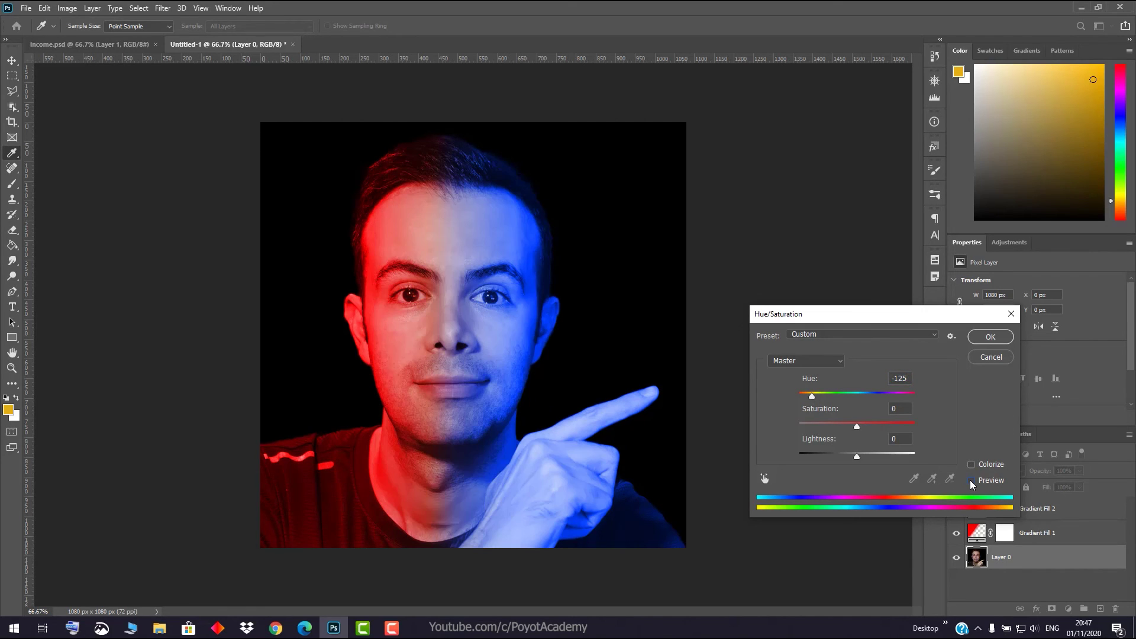
left_click(971, 482)
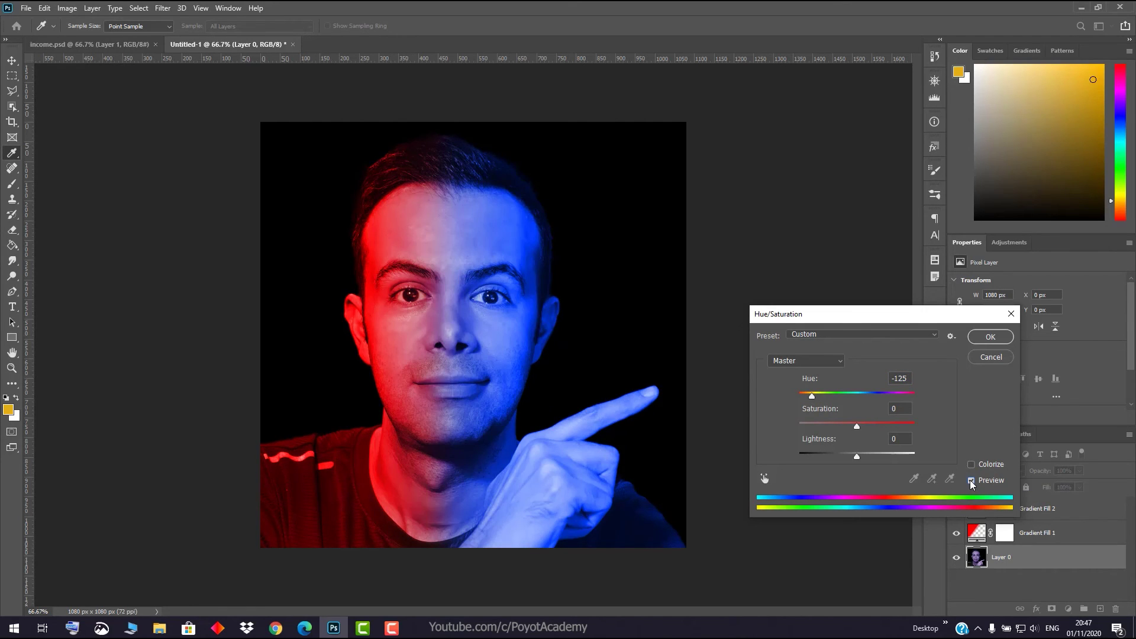
left_click(971, 481)
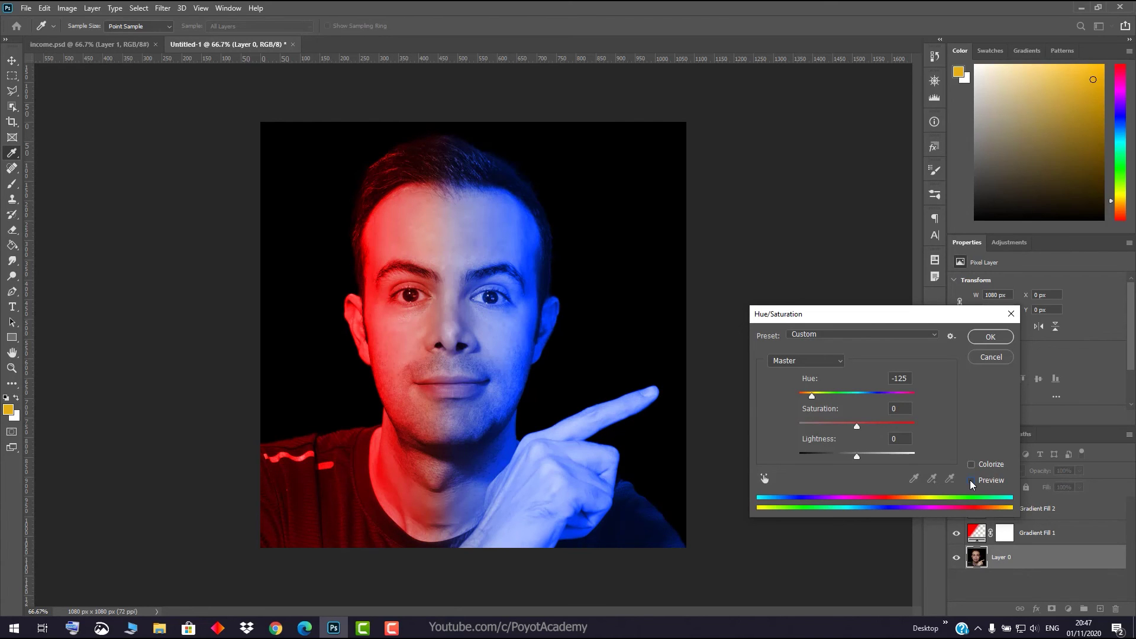
left_click(971, 481)
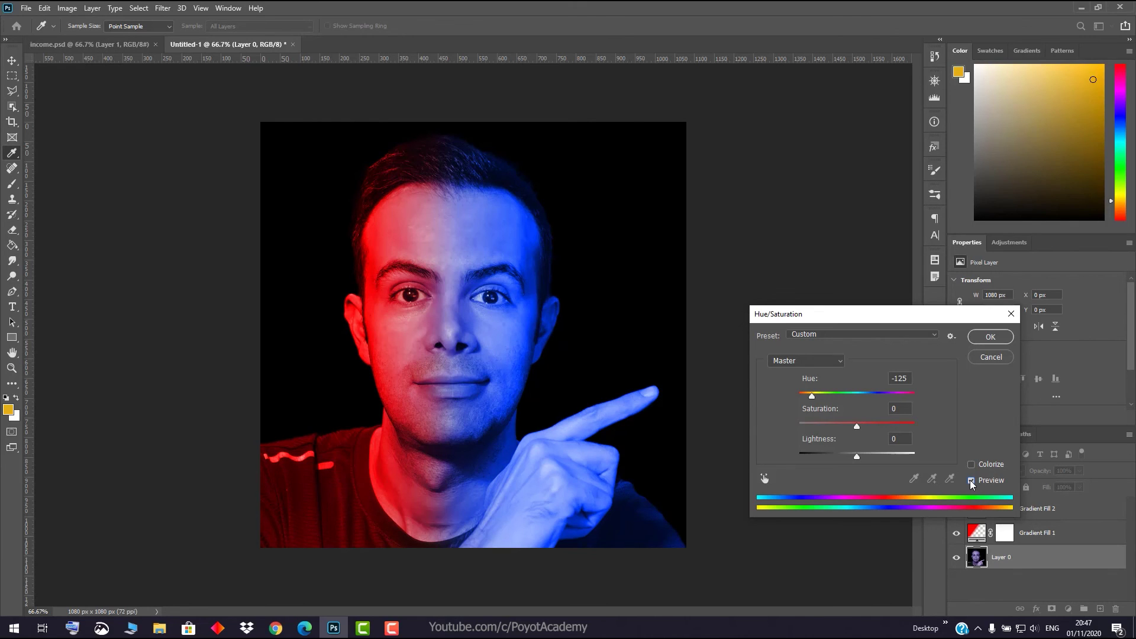
left_click(991, 357)
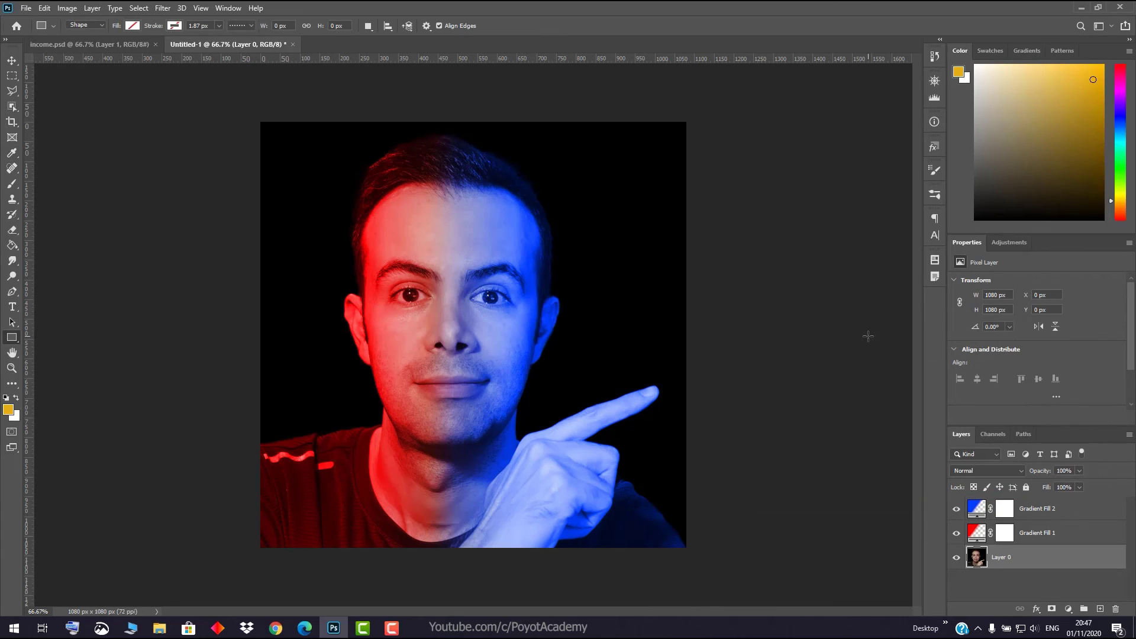